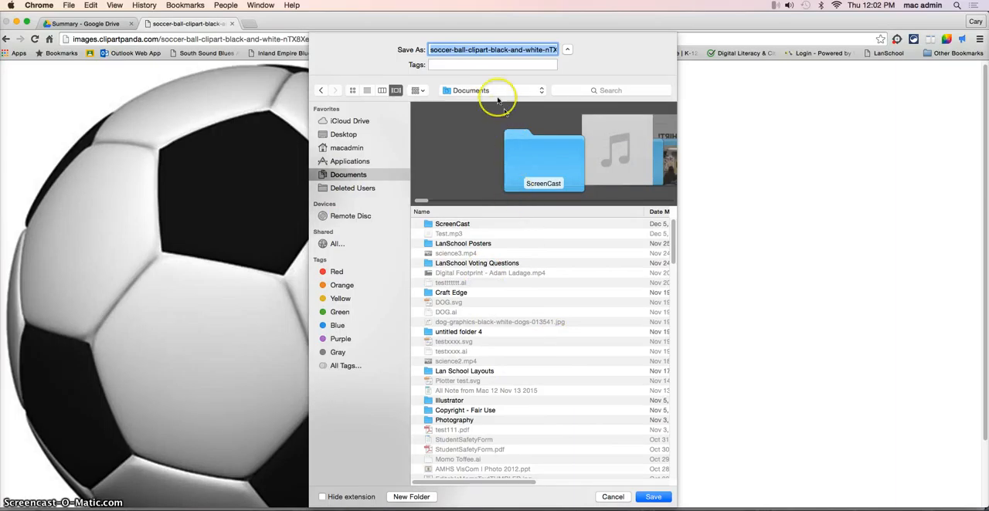
Step: Save the soccer ball clipart image to the Documents folder, then switch to Photoshop and open that saved file
left_click(650, 497)
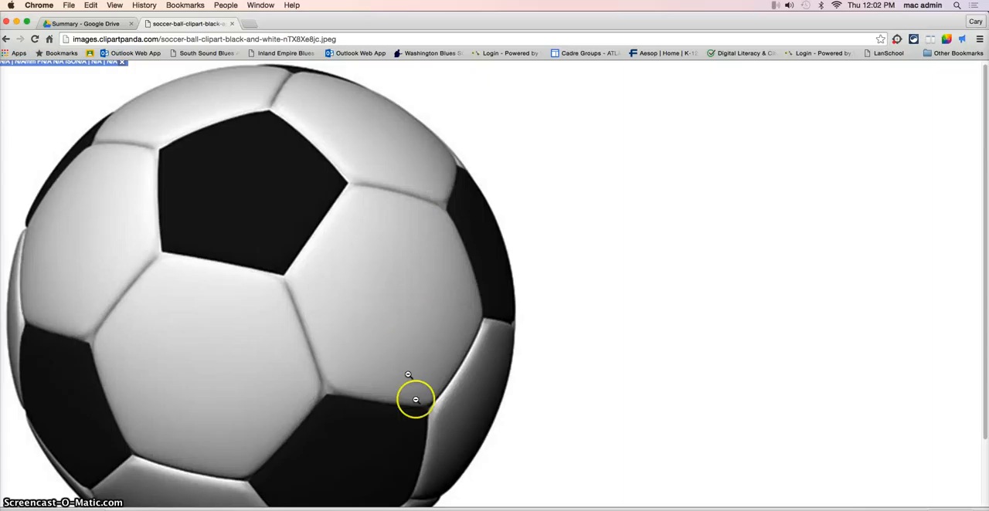
left_click(524, 510)
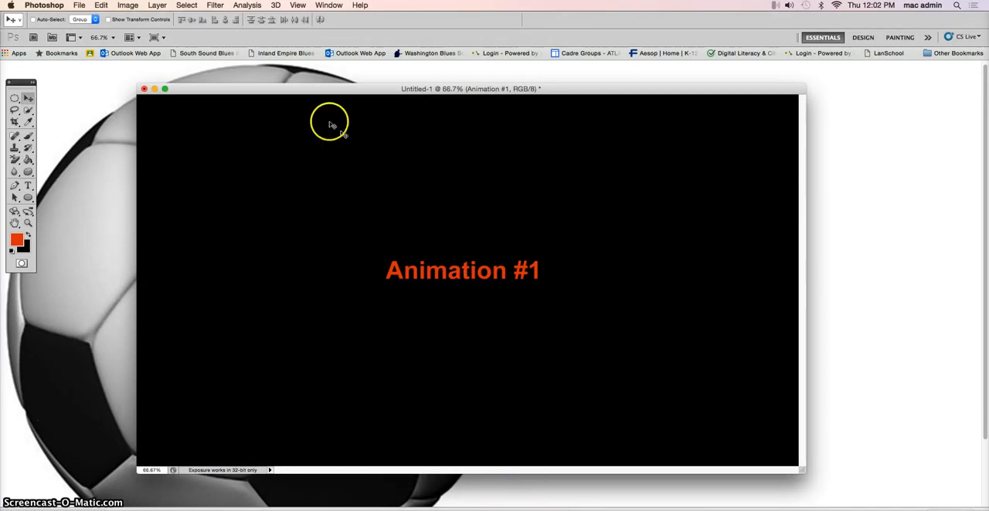
left_click(79, 6)
left_click(90, 29)
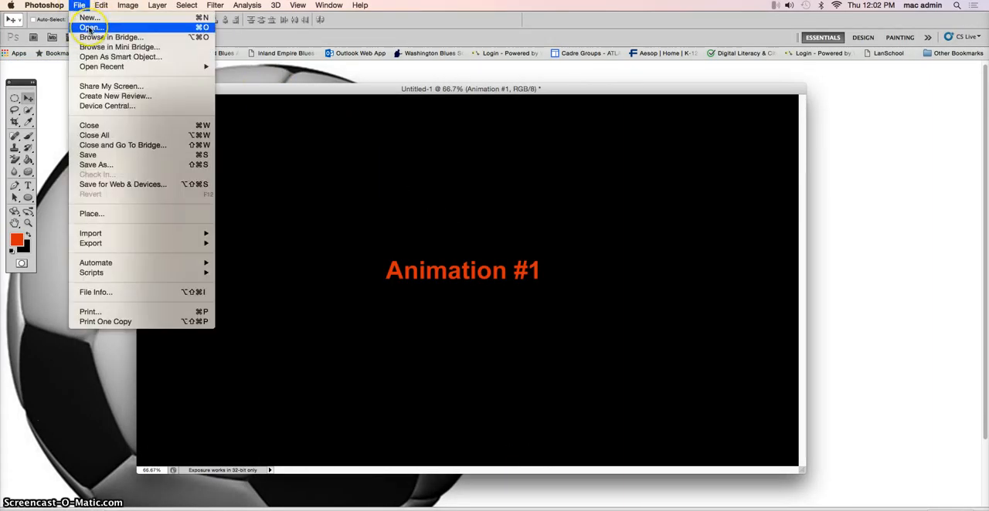
left_click(90, 28)
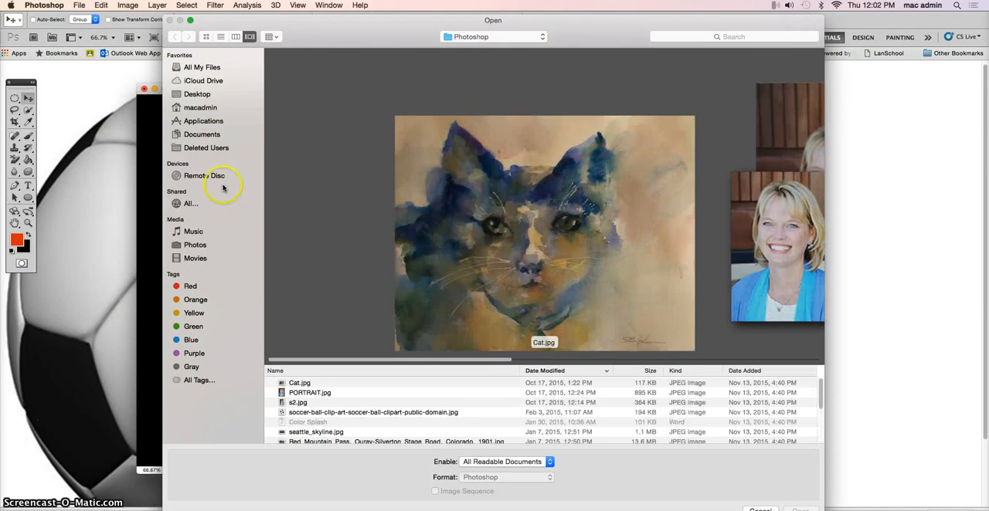
left_click(200, 136)
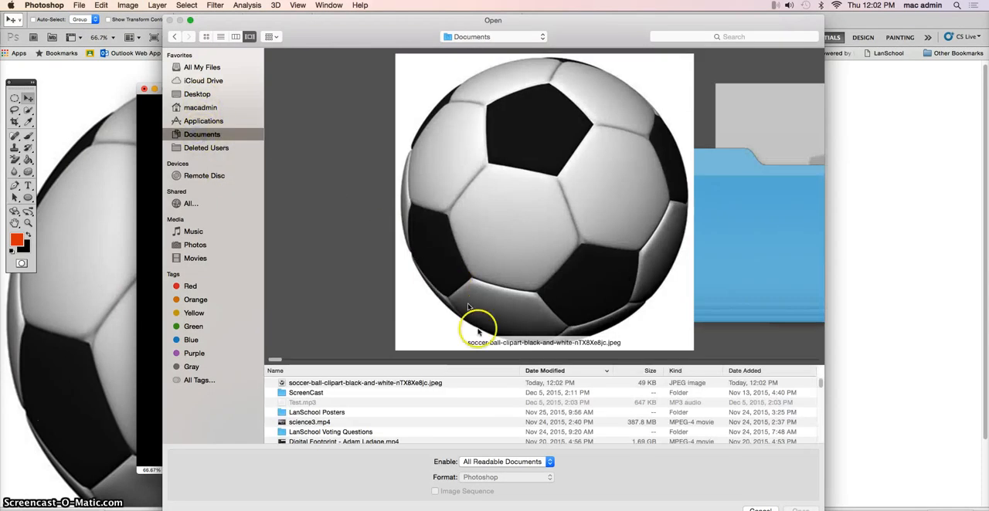
double_click(380, 382)
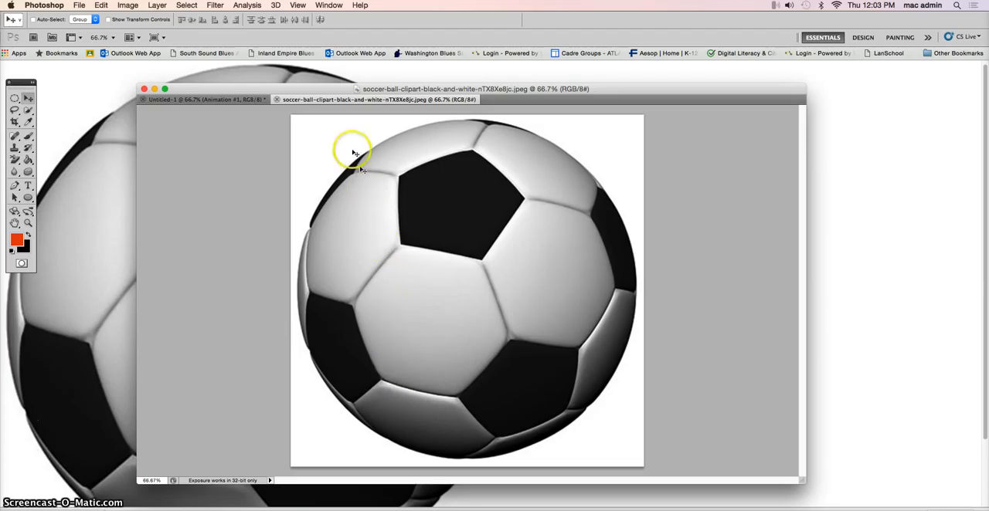
Step: Resize the soccer ball image to 200 pixels wide and 200 pixels high
left_click(127, 5)
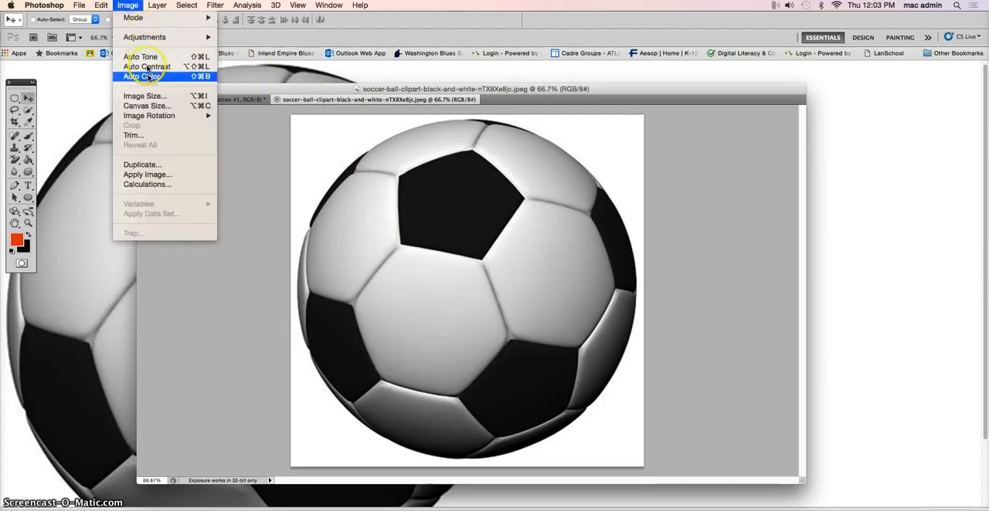
left_click(153, 99)
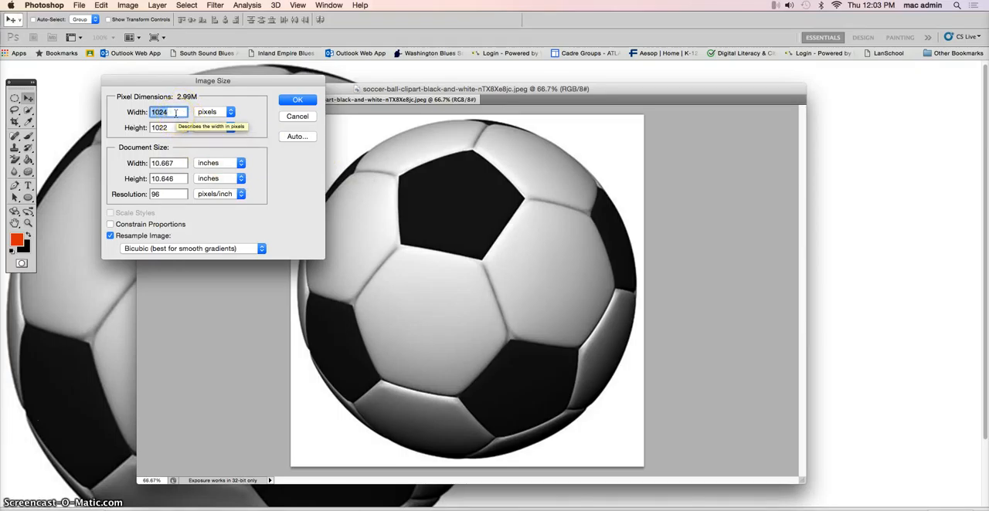
type("200")
left_click(140, 128)
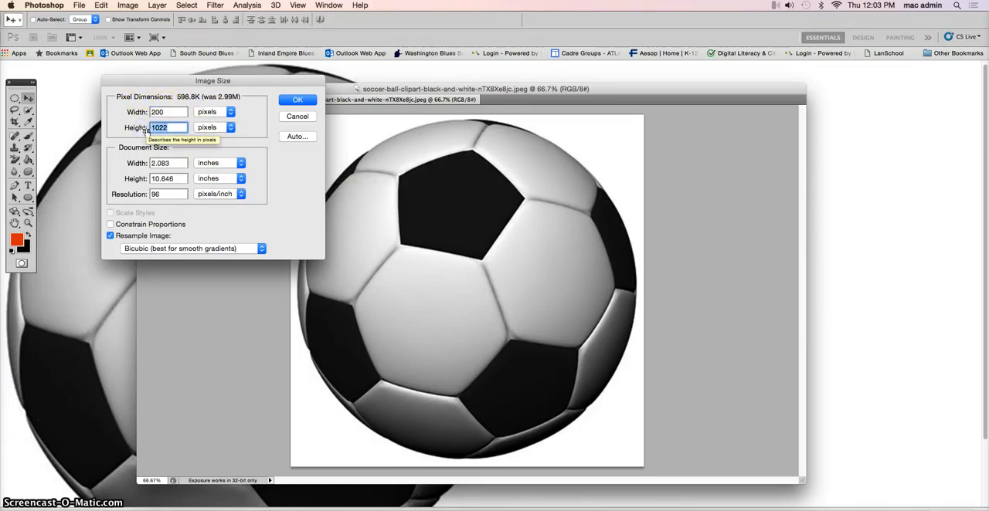
type("200")
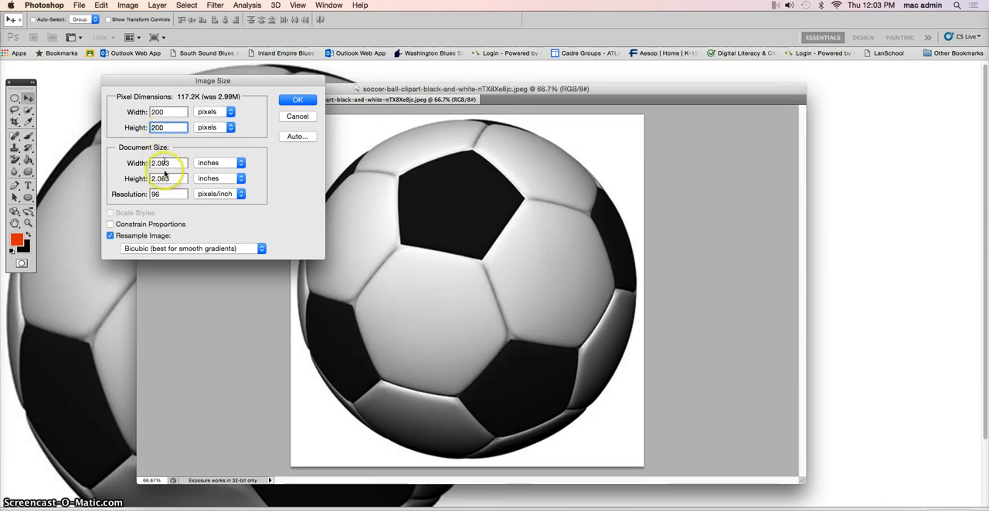
left_click(297, 101)
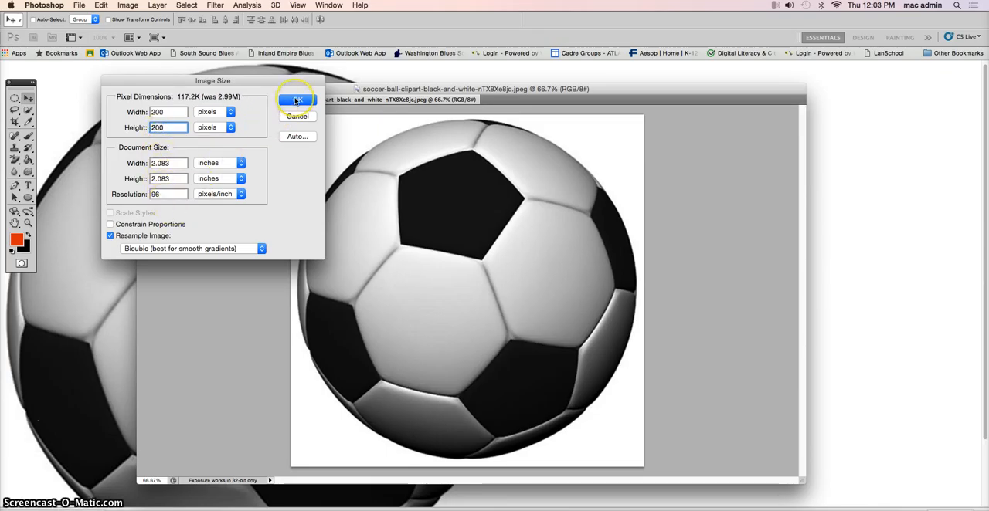
left_click(296, 101)
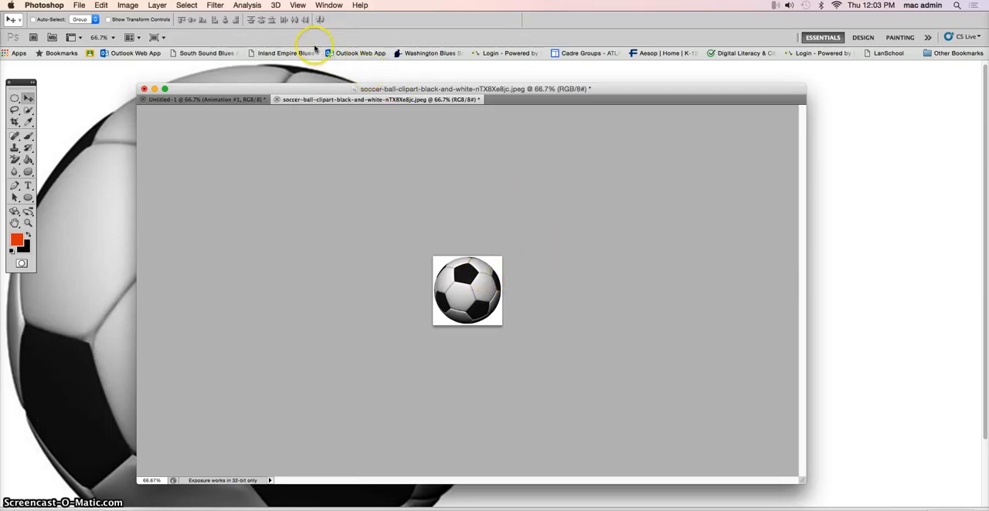
Step: Display the document's layers, duplicate the Background layer and hide the original
left_click(330, 6)
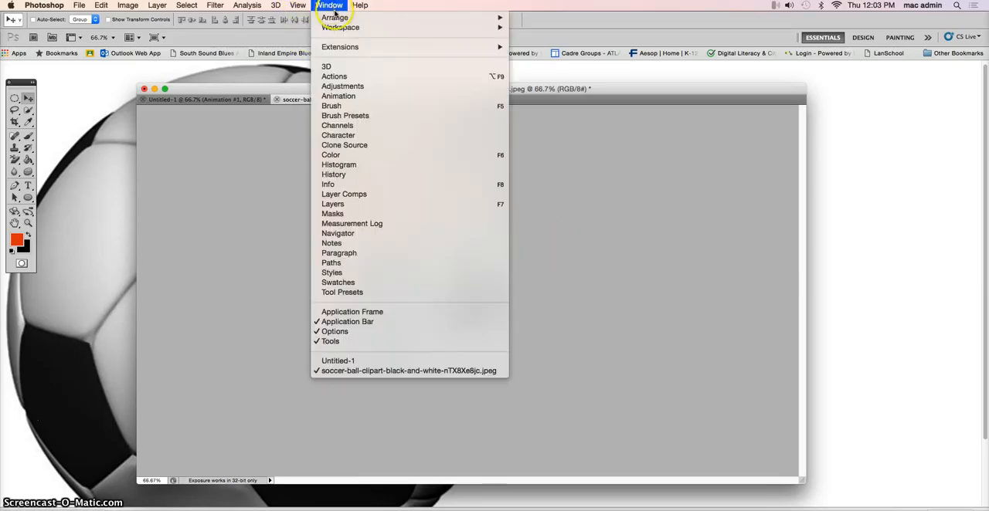
left_click(333, 204)
left_click_drag(609, 64, 822, 173)
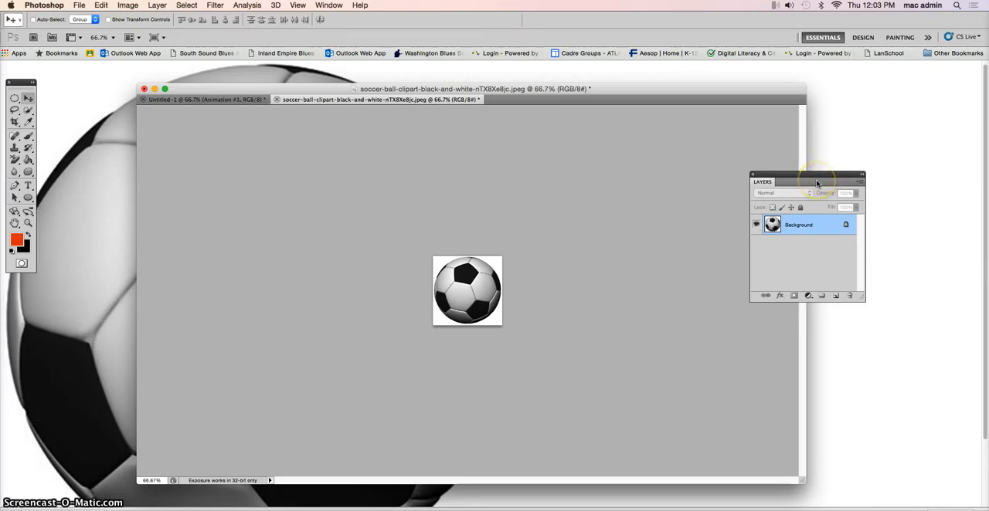
right_click(800, 222)
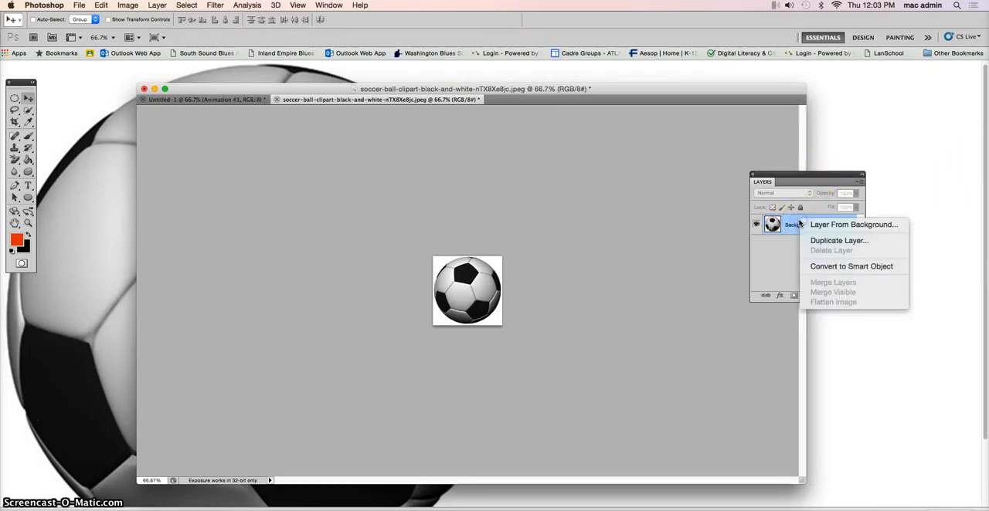
left_click(827, 240)
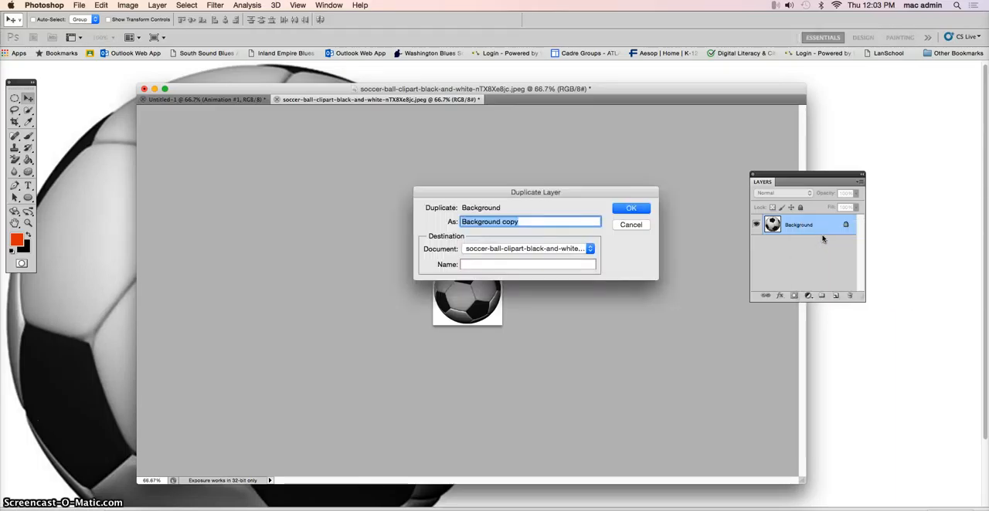
left_click(626, 209)
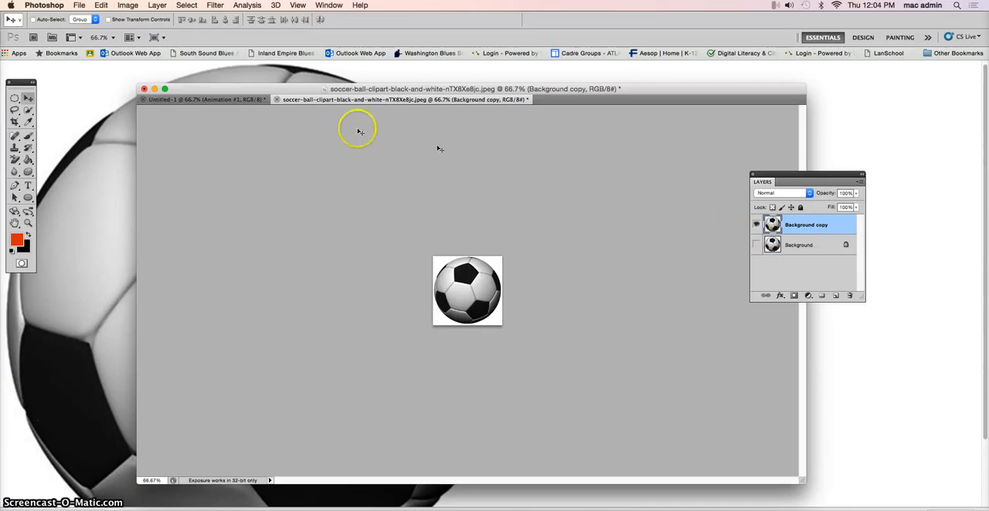
Step: Select the white area around the ball using the Magic Wand at tolerance 32, delete it and clear the selection
mouse_move(22, 112)
left_mouse_down()
mouse_move(42, 109)
mouse_move(56, 120)
left_mouse_up()
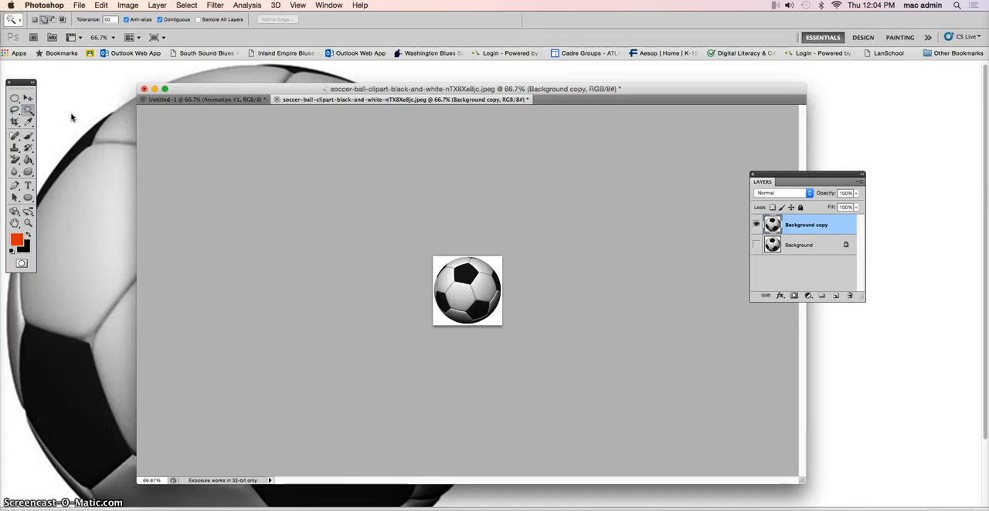
left_click(110, 17)
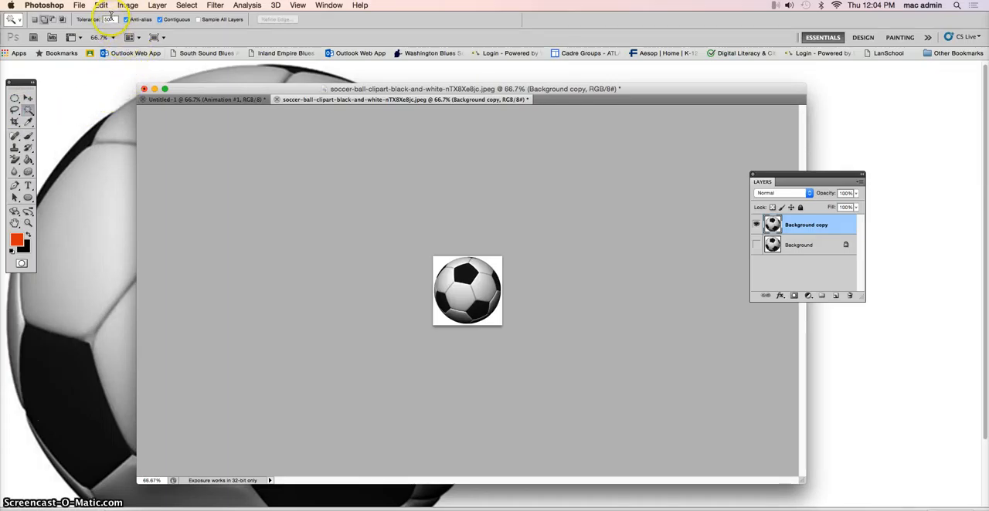
type("32")
key("Return")
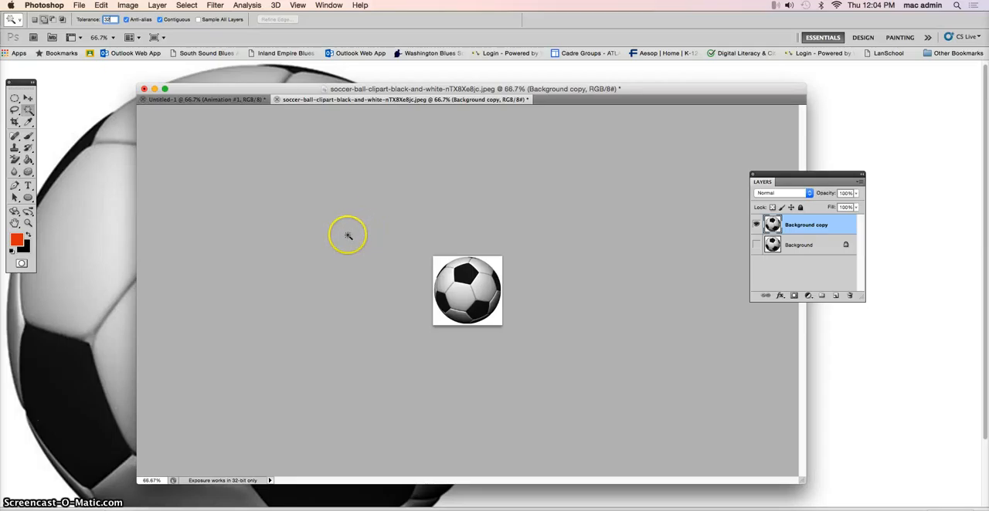
left_click(436, 261)
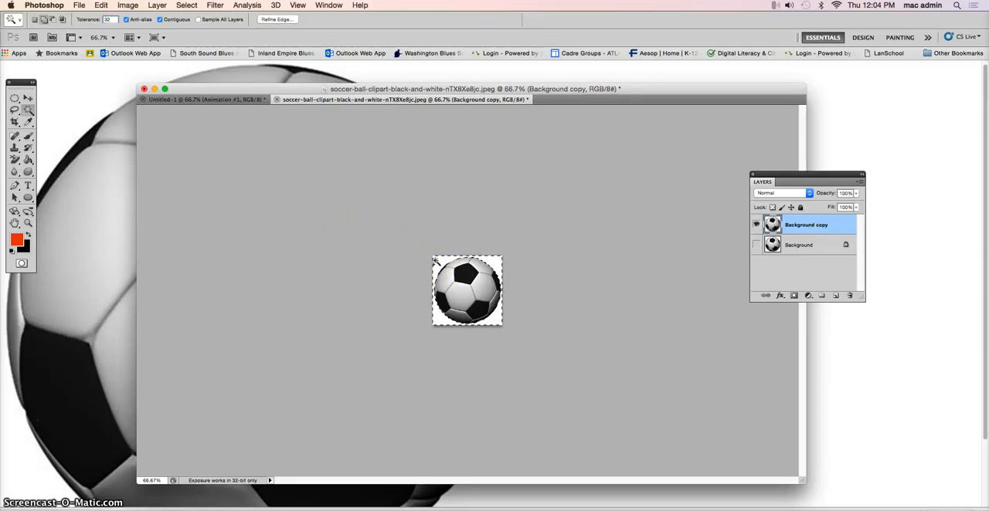
left_click(416, 268)
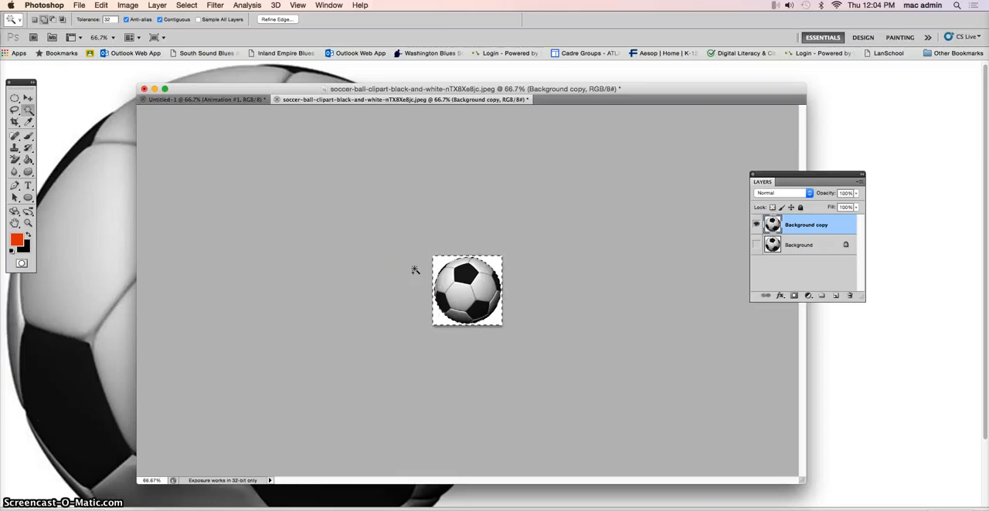
key("Delete")
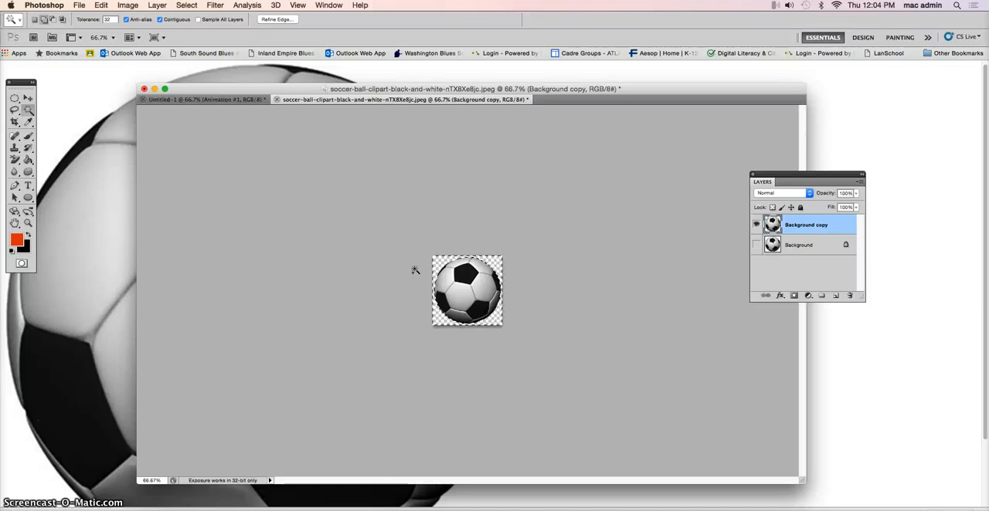
key("super+d")
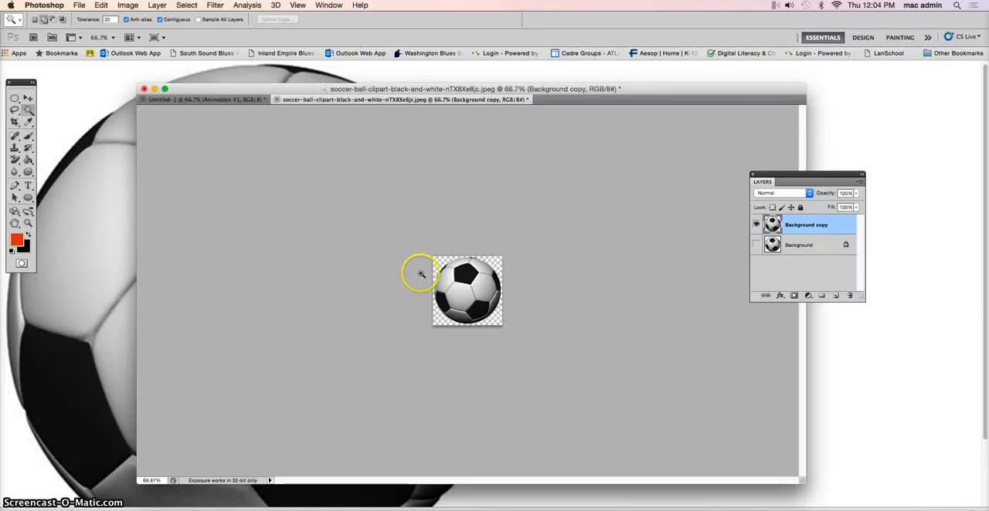
Step: Enlarge the canvas around the ball to 1000 pixels wide and 400 pixels high
left_click(126, 6)
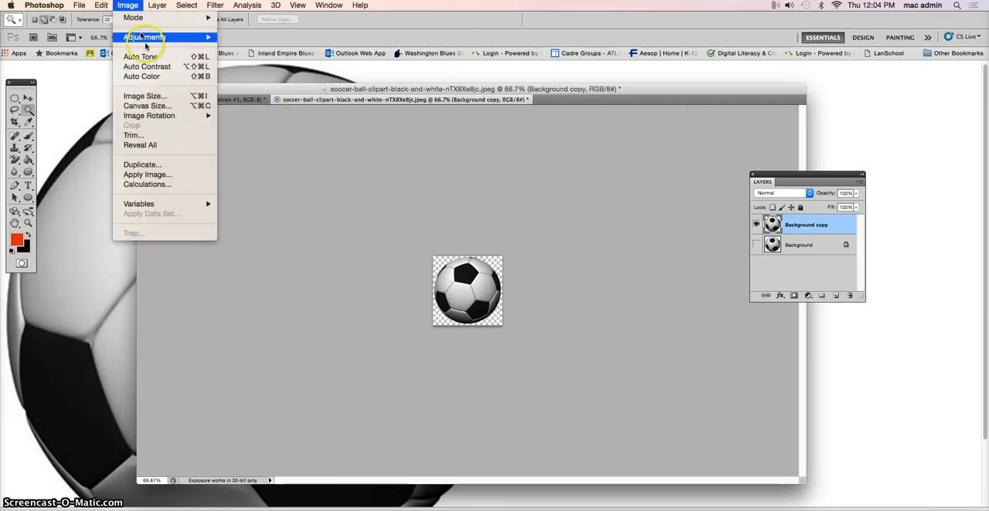
left_click(145, 106)
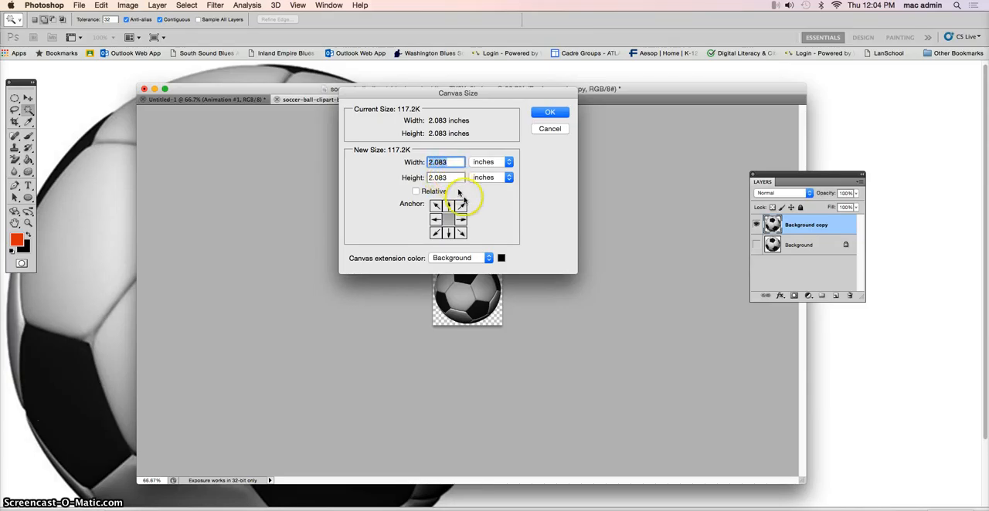
left_click(482, 160)
left_click(483, 156)
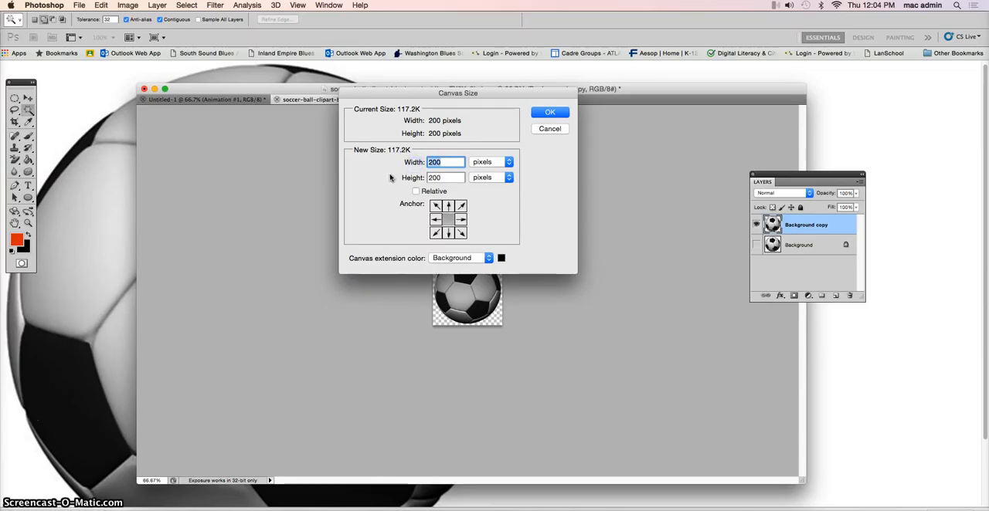
type("10")
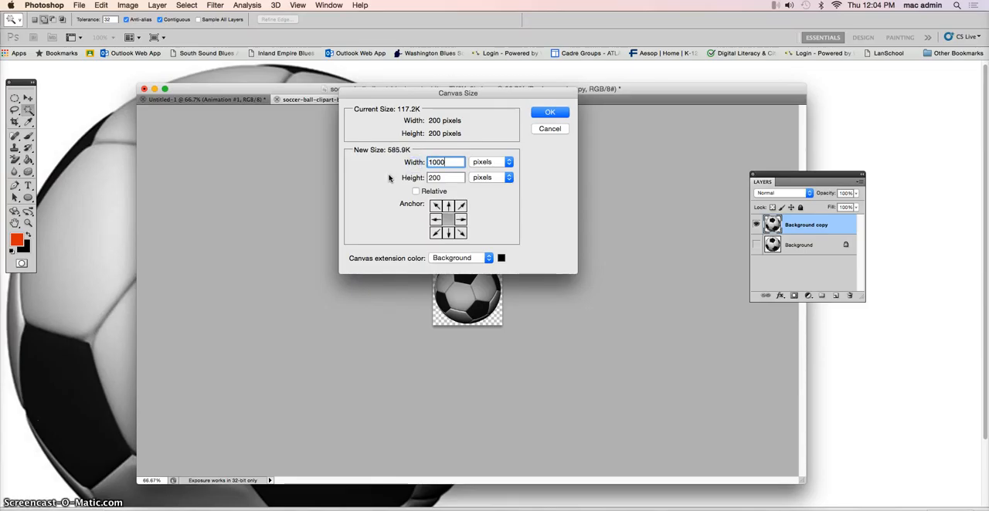
left_click(416, 177)
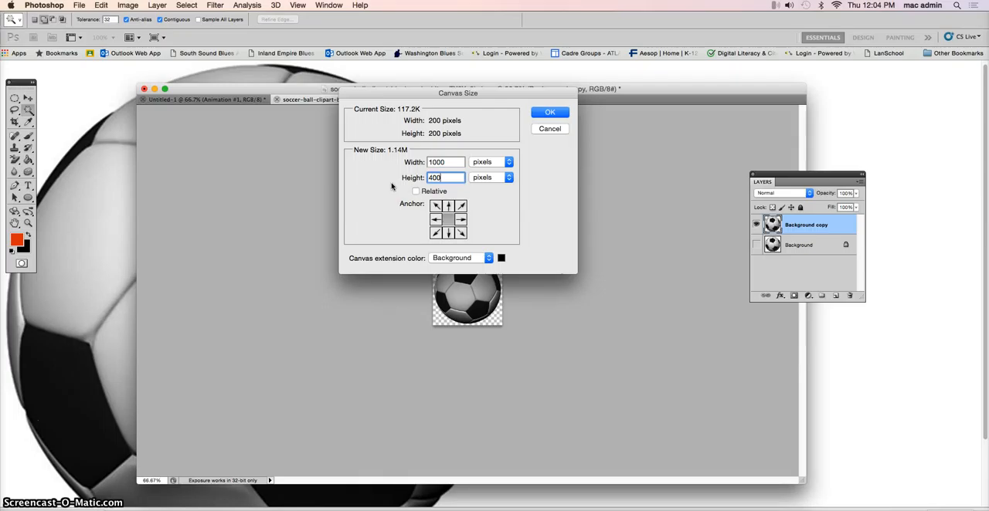
left_click(558, 115)
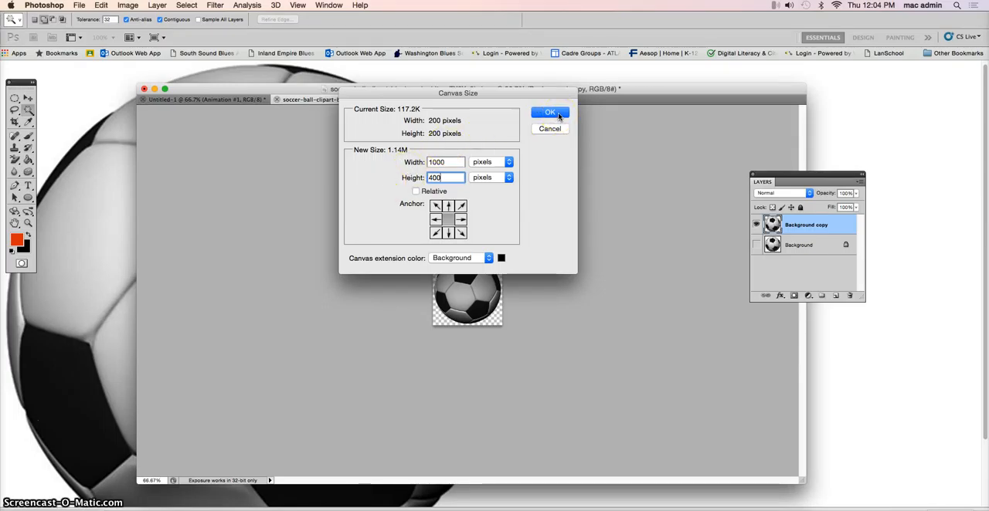
left_click(559, 115)
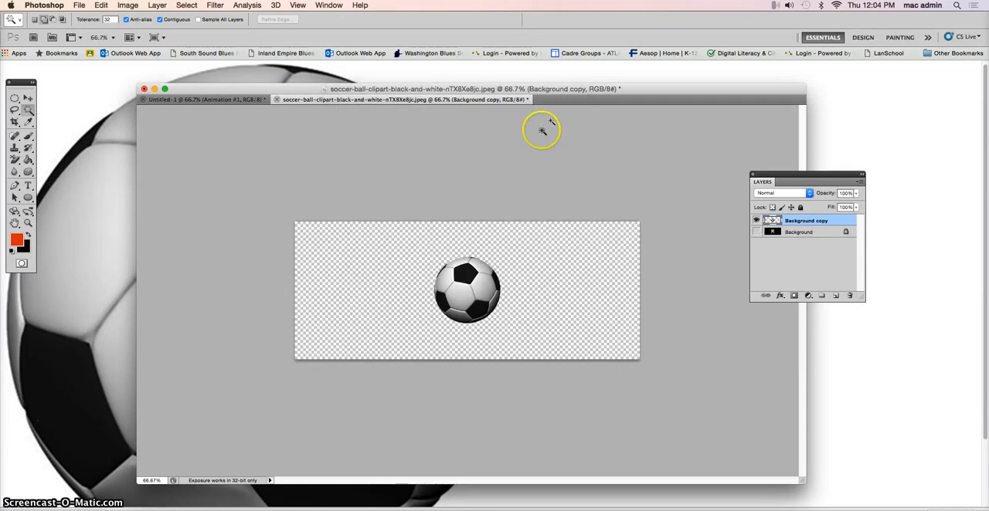
Step: Zoom the soccer ball document to 100% and enlarge and reposition its window so the whole canvas fits
left_click_drag(589, 89, 572, 68)
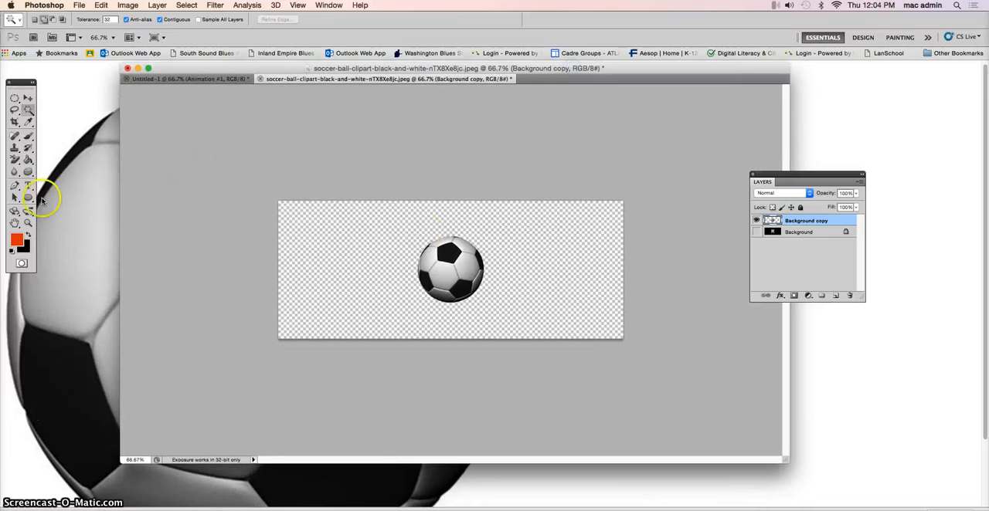
left_click(28, 222)
left_click(534, 276)
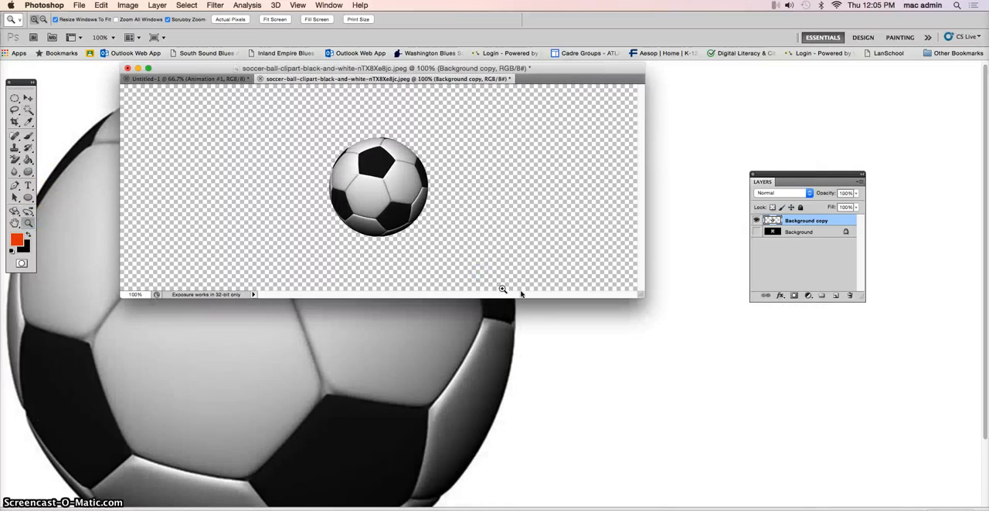
left_click_drag(640, 294, 891, 467)
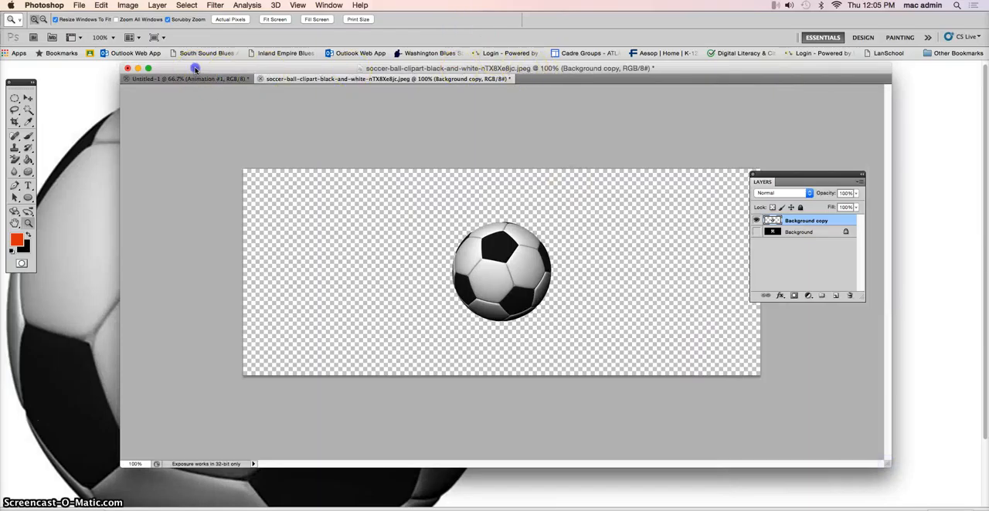
left_click_drag(195, 68, 134, 77)
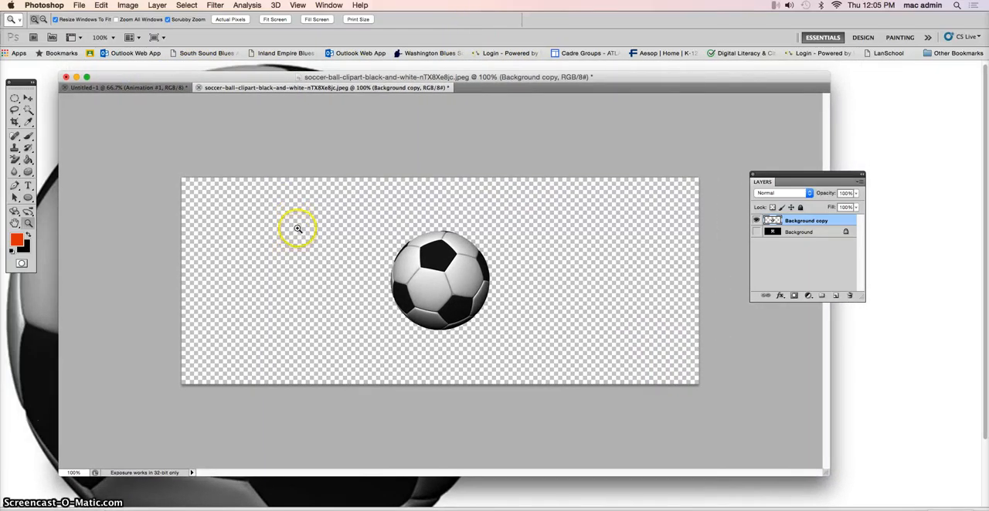
Step: Move the soccer ball to the canvas's upper-left corner and display the Animation panel in frame mode
left_click(26, 97)
left_click_drag(449, 271, 235, 240)
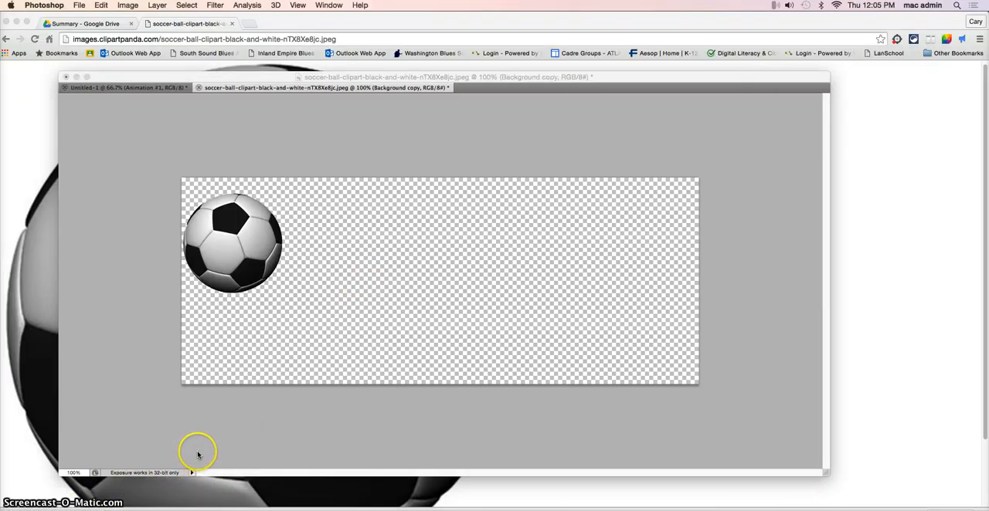
left_click(327, 5)
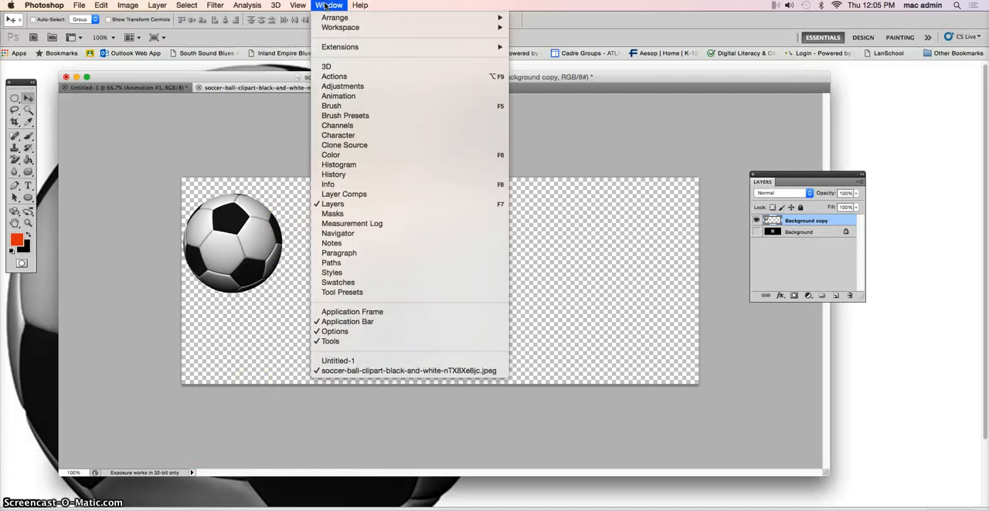
left_click(338, 97)
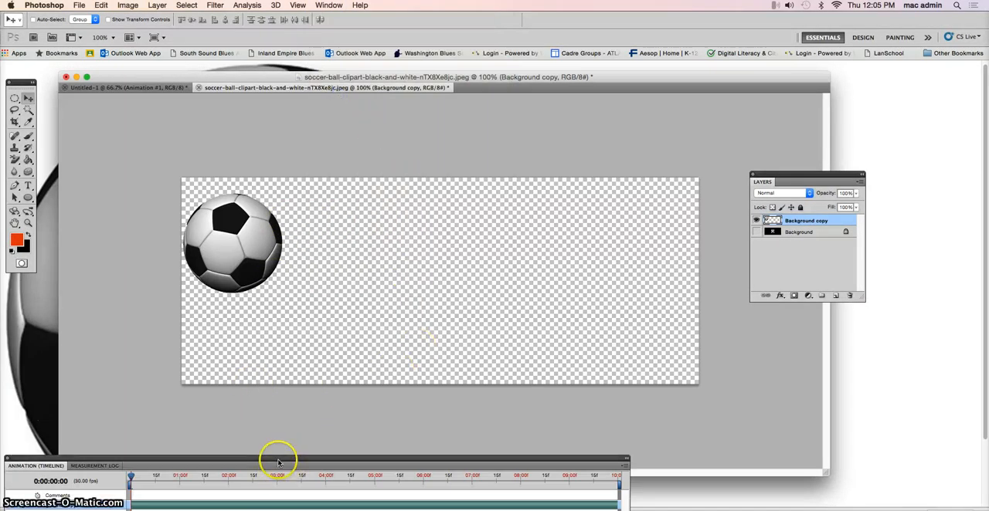
left_click_drag(276, 459, 324, 440)
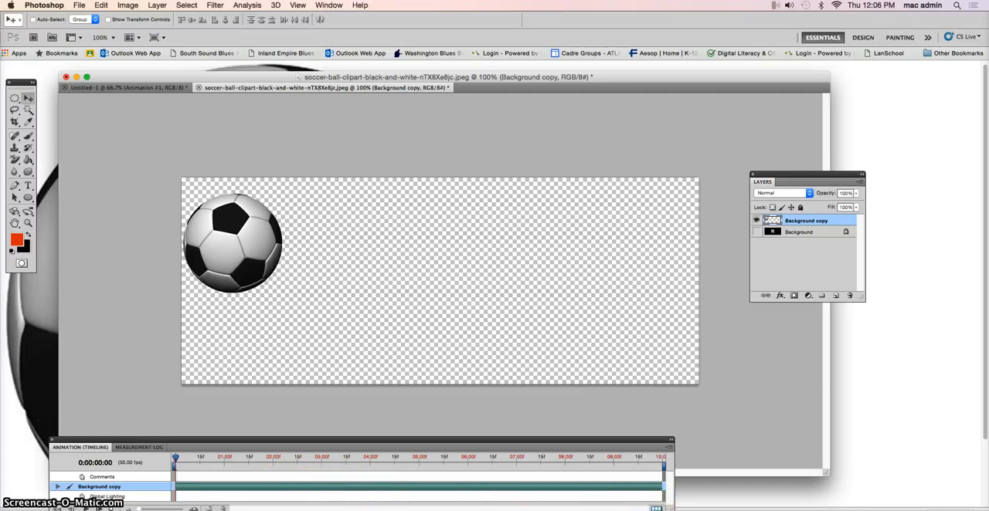
left_click(656, 508)
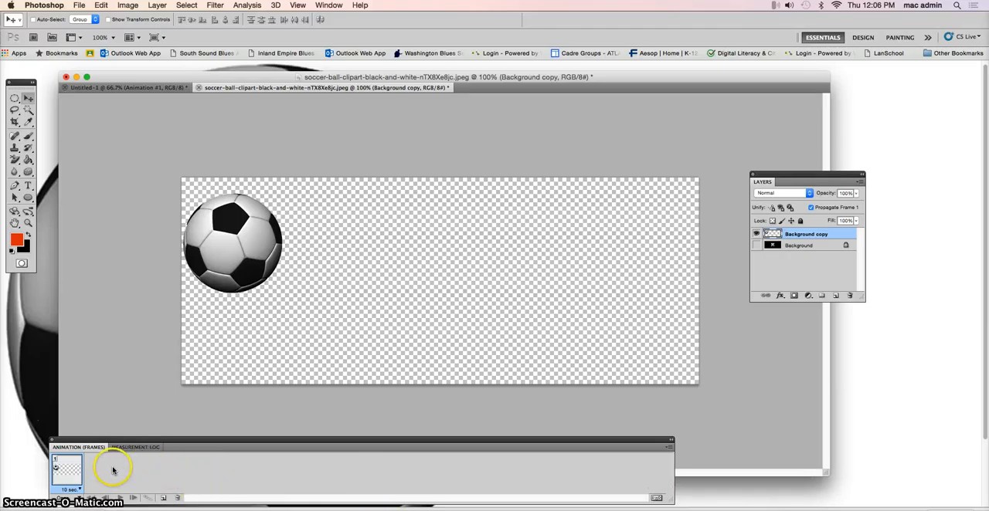
Step: Duplicate the first animation frame, and in frame 1 move the ball completely off the canvas past its left edge
left_click(163, 498)
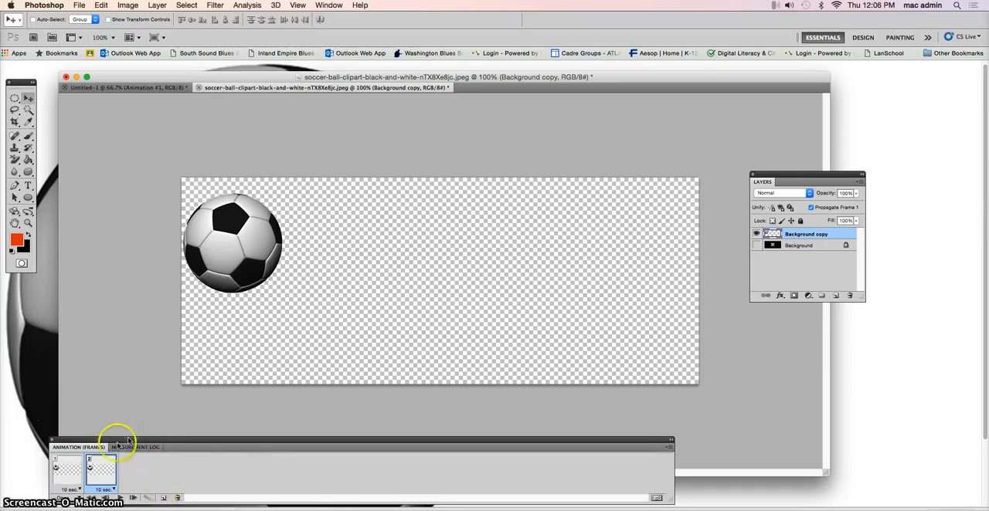
left_click(72, 462)
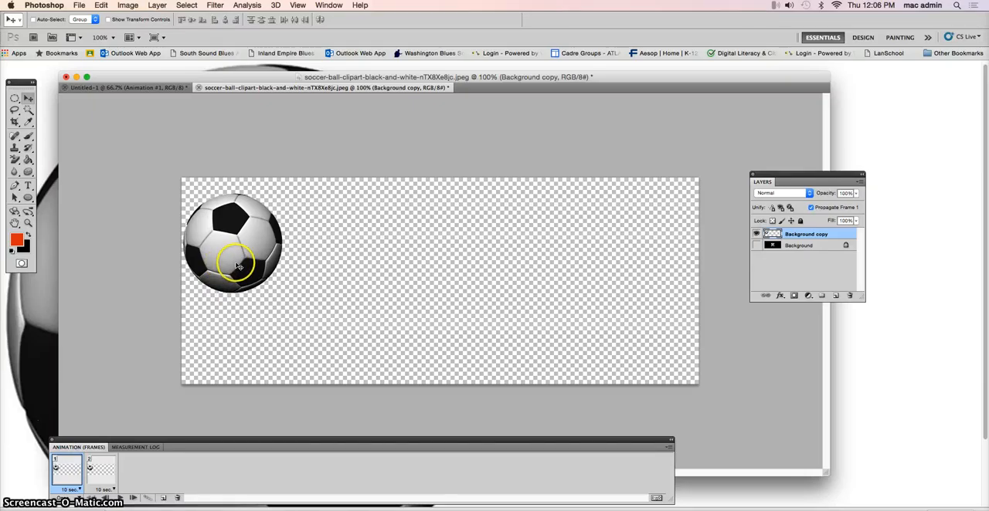
left_click_drag(277, 253, 173, 242)
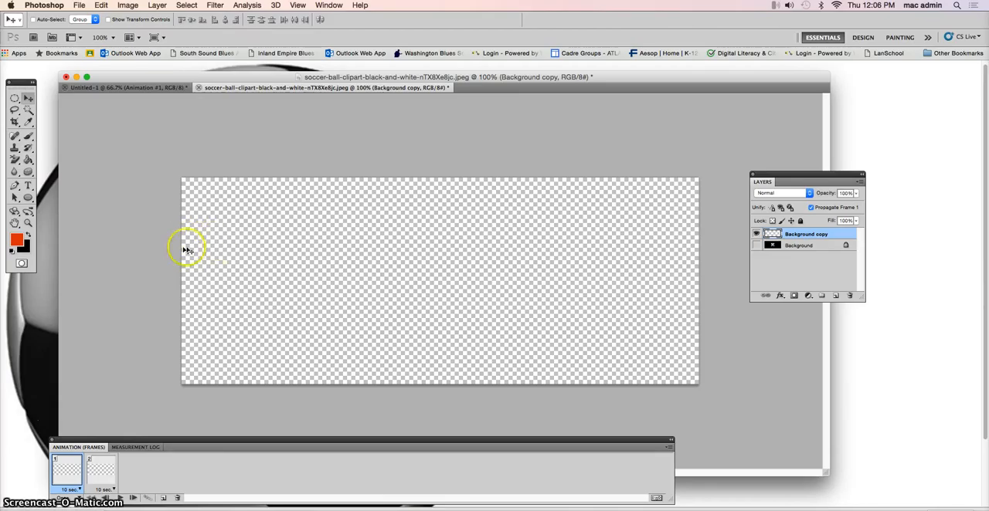
Step: In frame 2, move the ball back onto the canvas so it rests on the bottom edge, left of centre
left_click(106, 467)
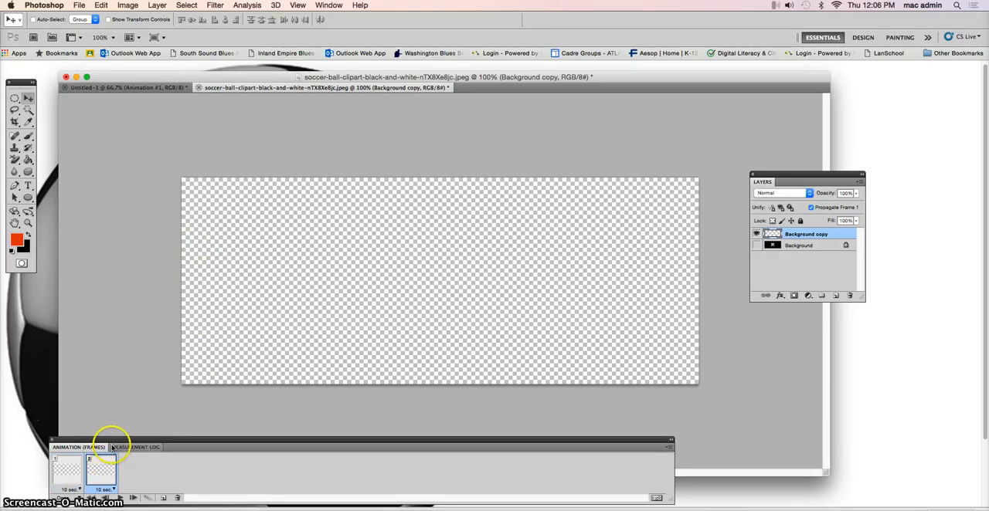
left_click_drag(173, 274, 194, 246)
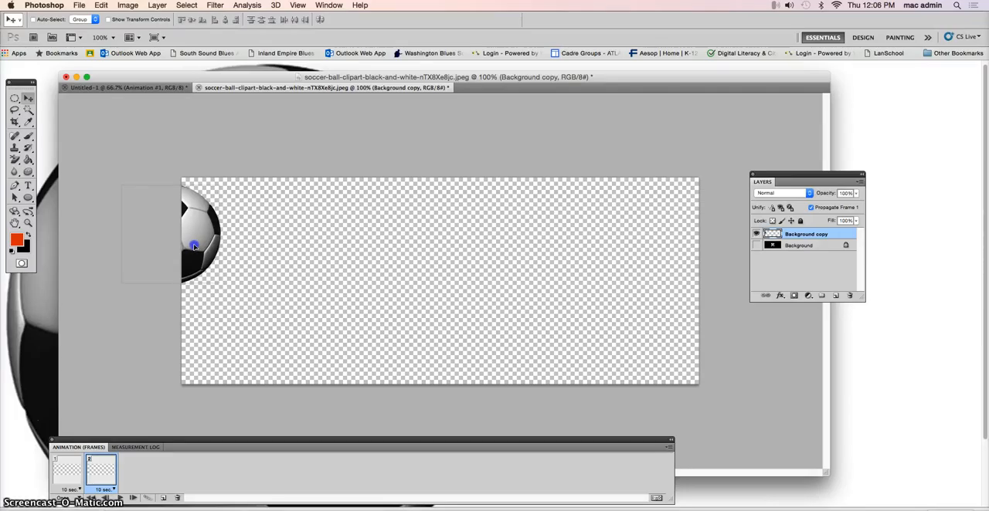
left_click_drag(194, 246, 355, 347)
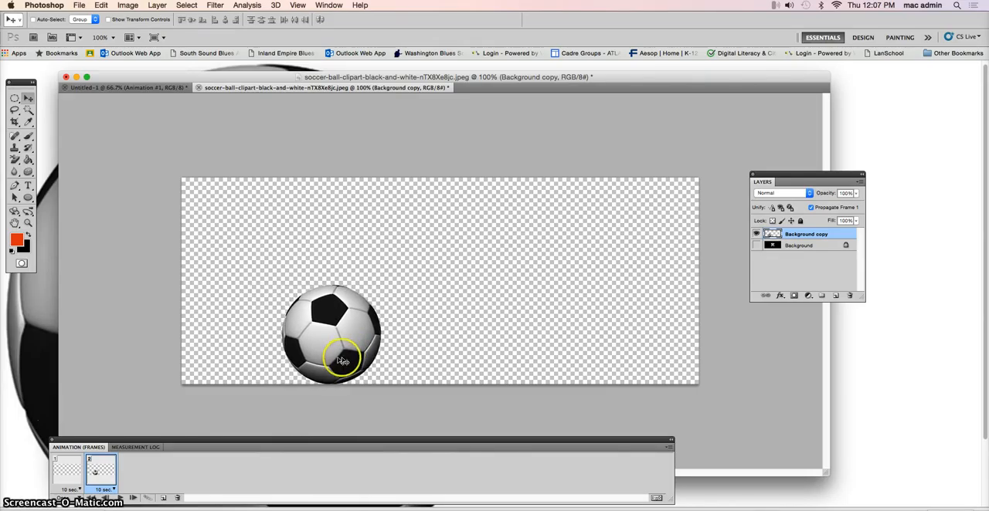
Step: Tween frames 1 and 2 across all layers with 12 added frames
left_click(69, 463)
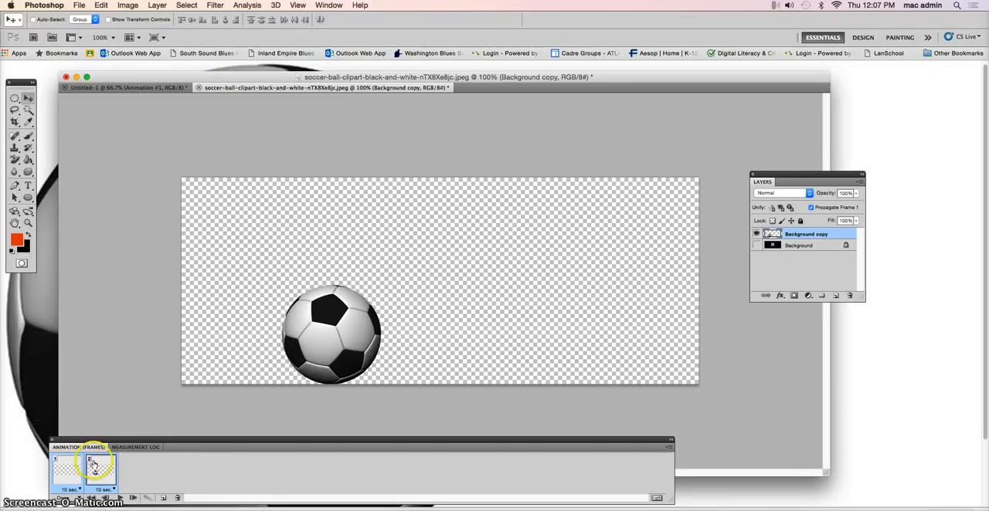
left_click(146, 499)
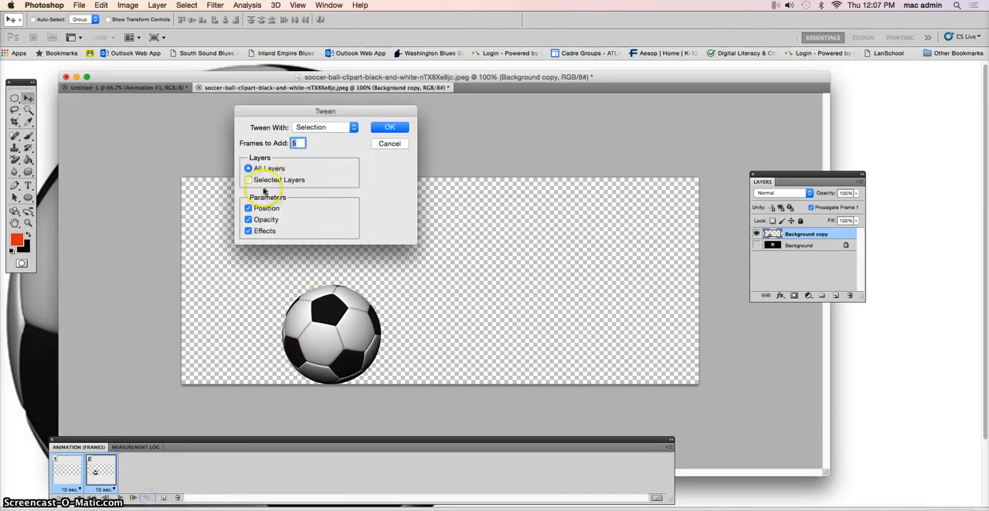
type("12")
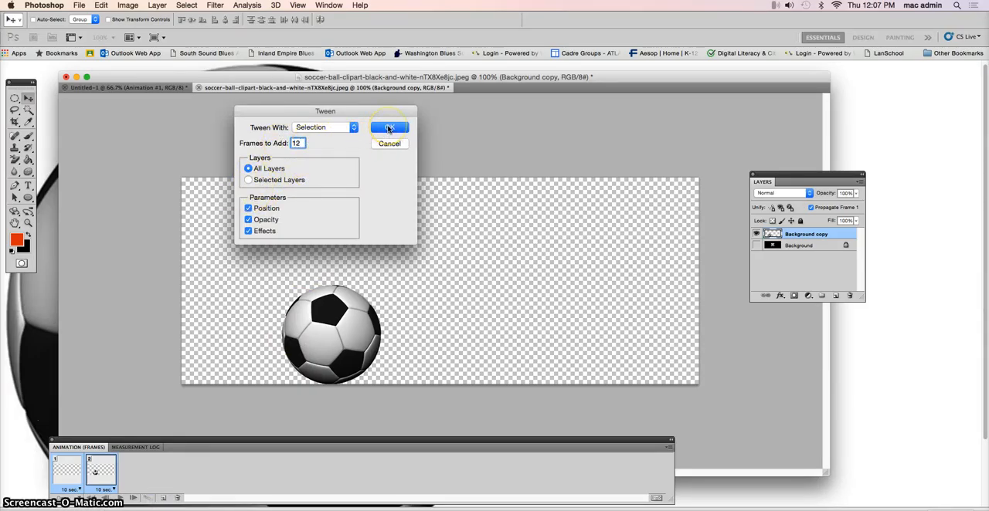
left_click(388, 128)
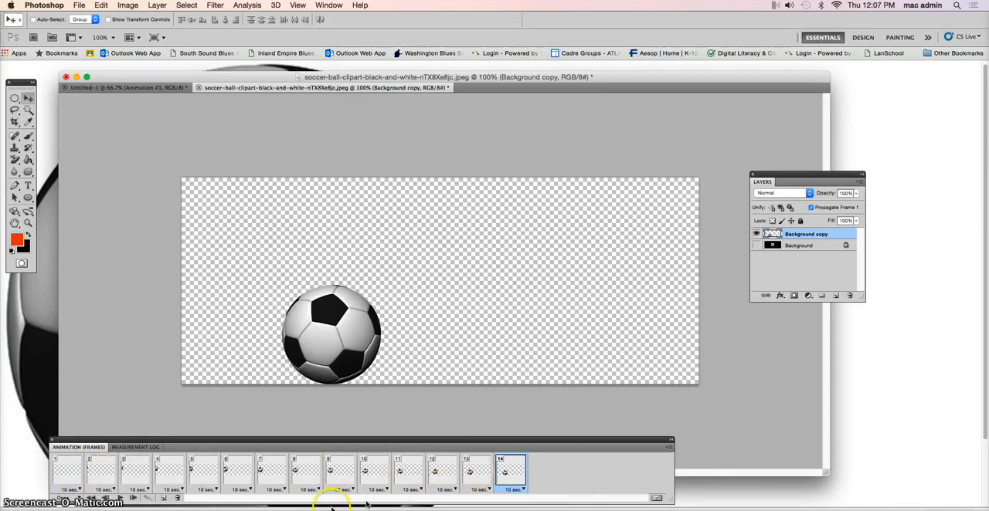
Step: Preview the animation from frame 1 and stop the playback
left_click(68, 466)
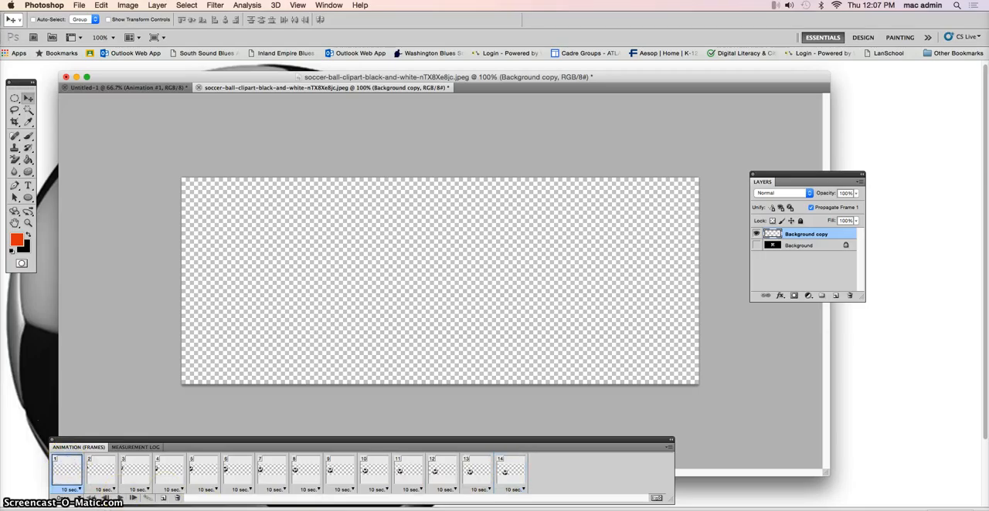
left_click(120, 499)
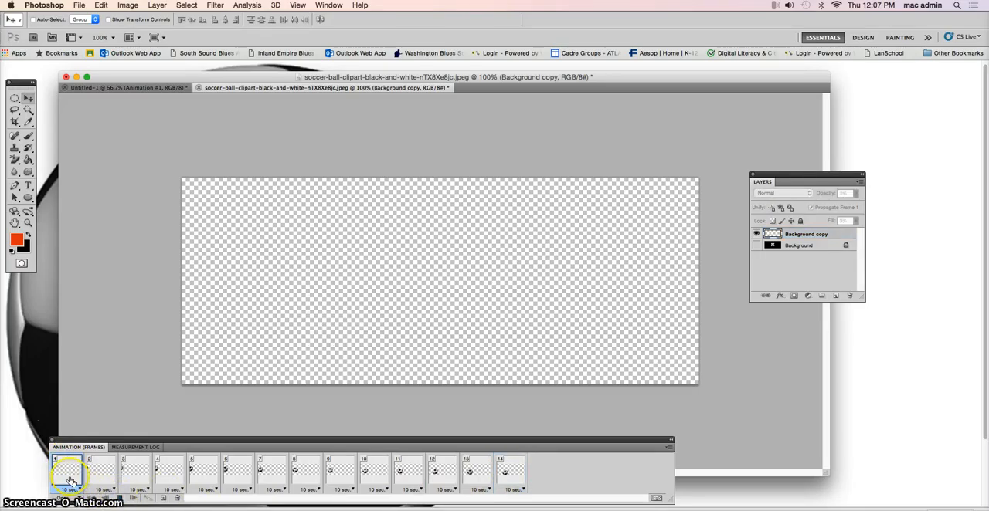
left_click(119, 499)
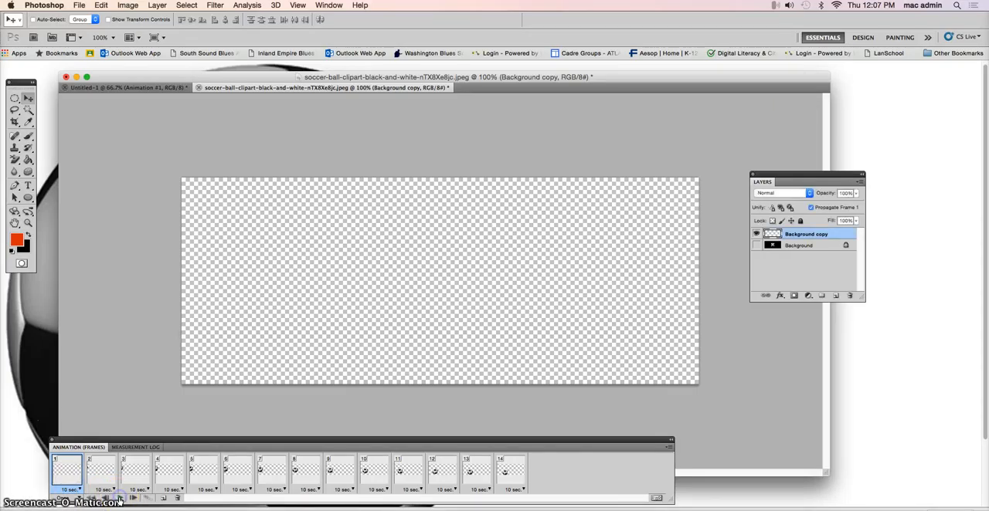
Step: Set all 14 frames to No delay and play the animation from frame 1
left_click(516, 475, "shift")
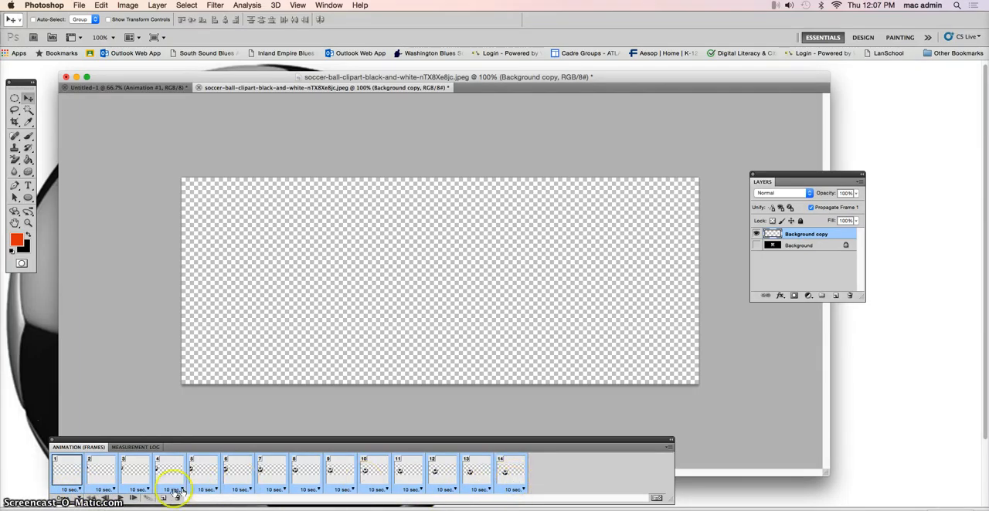
left_click(75, 490)
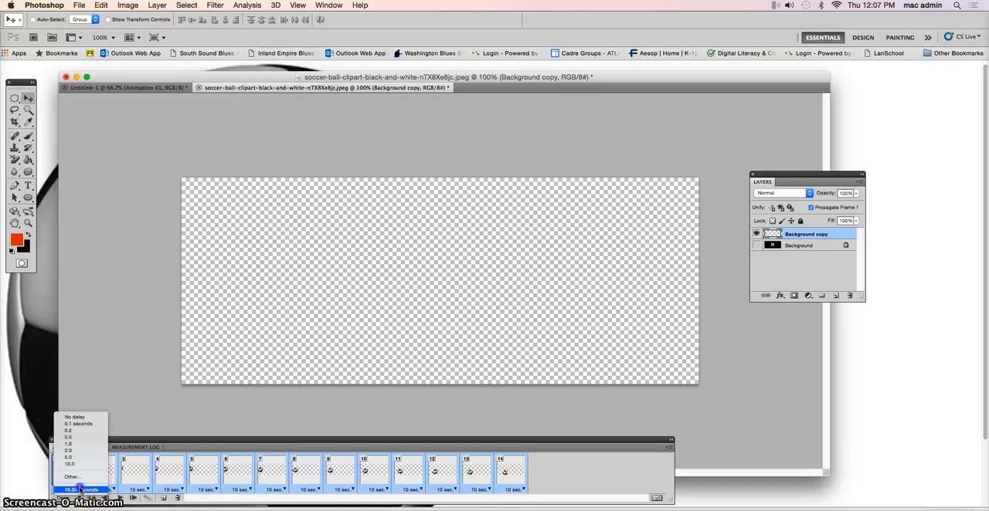
left_click(75, 417)
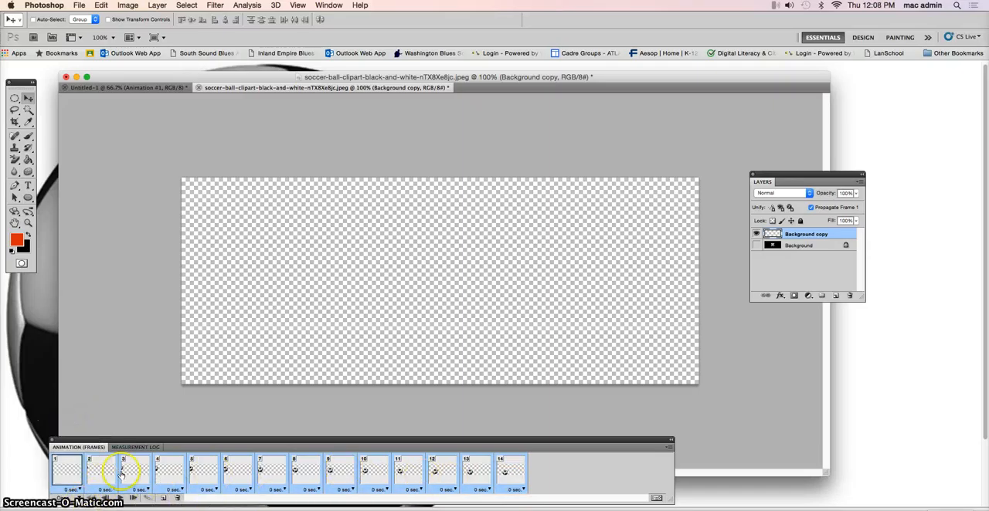
left_click(74, 474)
left_click(121, 499)
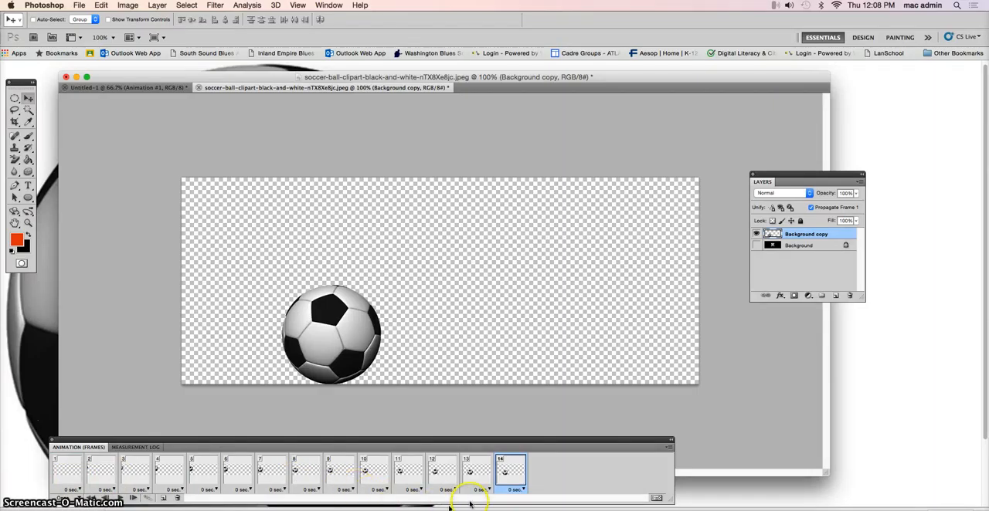
Step: Add a duplicate of frame 14 with the ball at the canvas's top centre, and tween 12 frames between the two
left_click(512, 469)
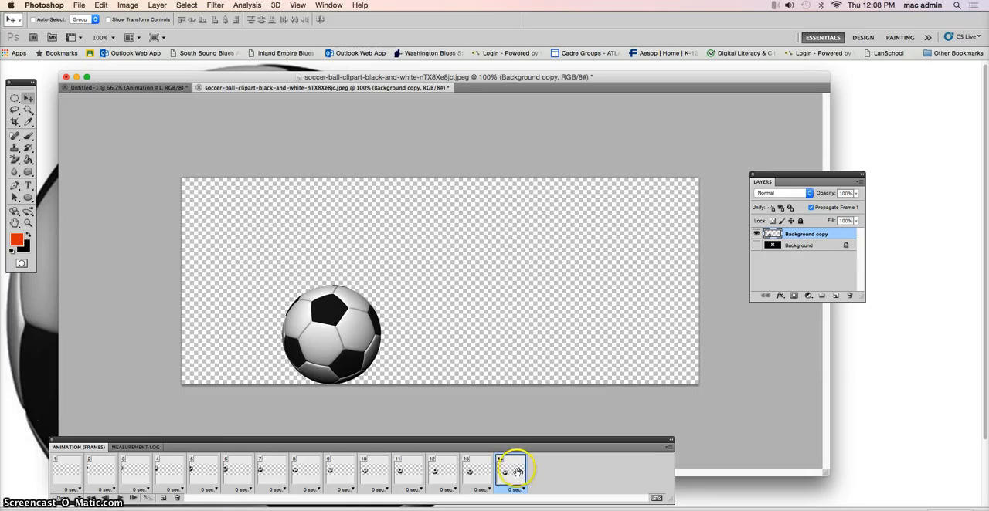
left_click(163, 500)
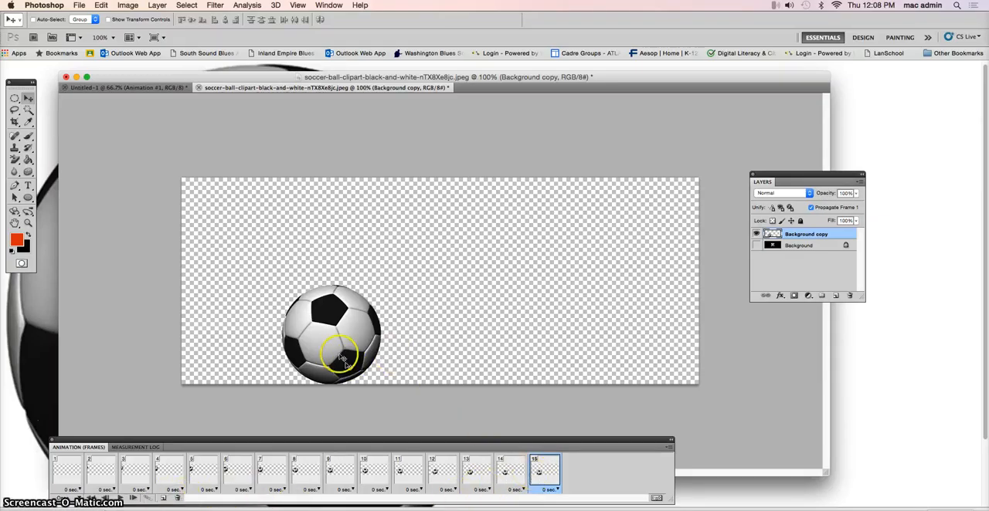
left_click_drag(334, 352, 445, 246)
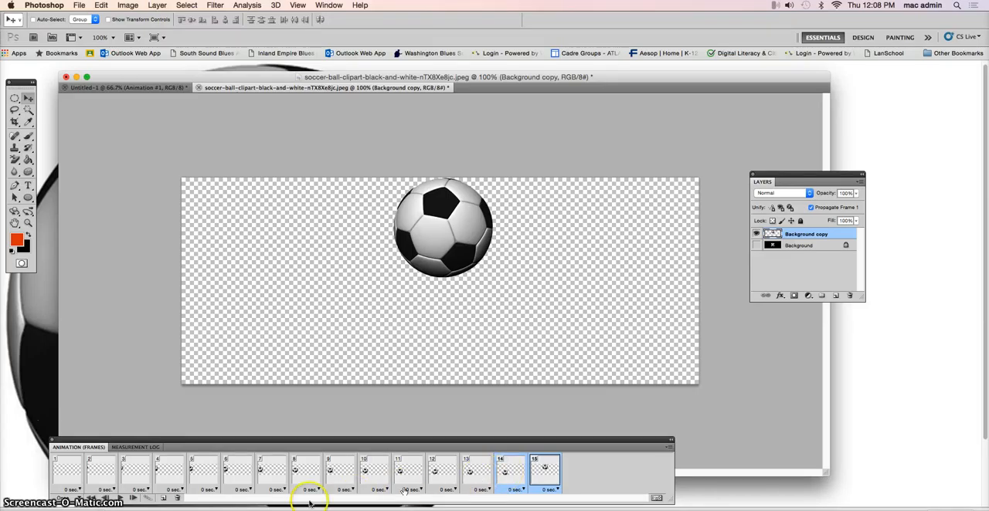
left_click(147, 499)
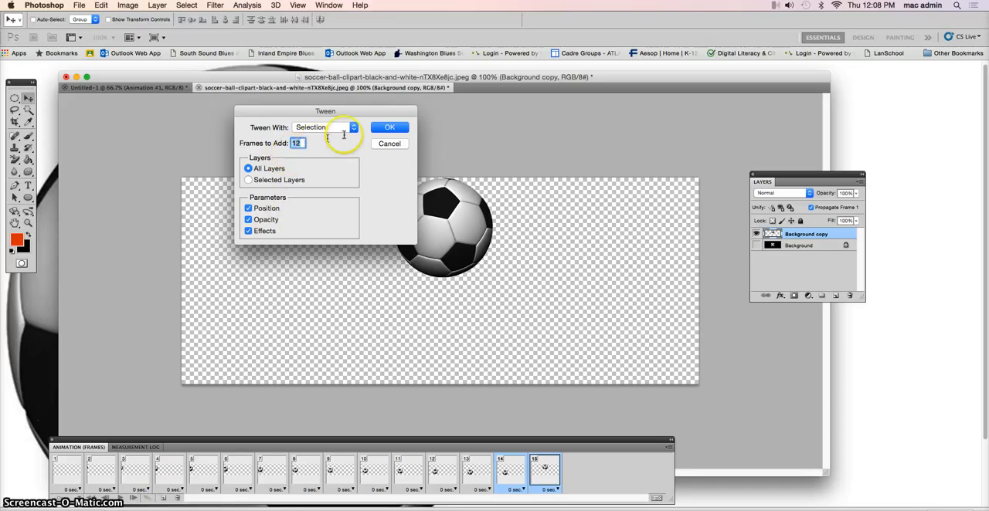
left_click(391, 128)
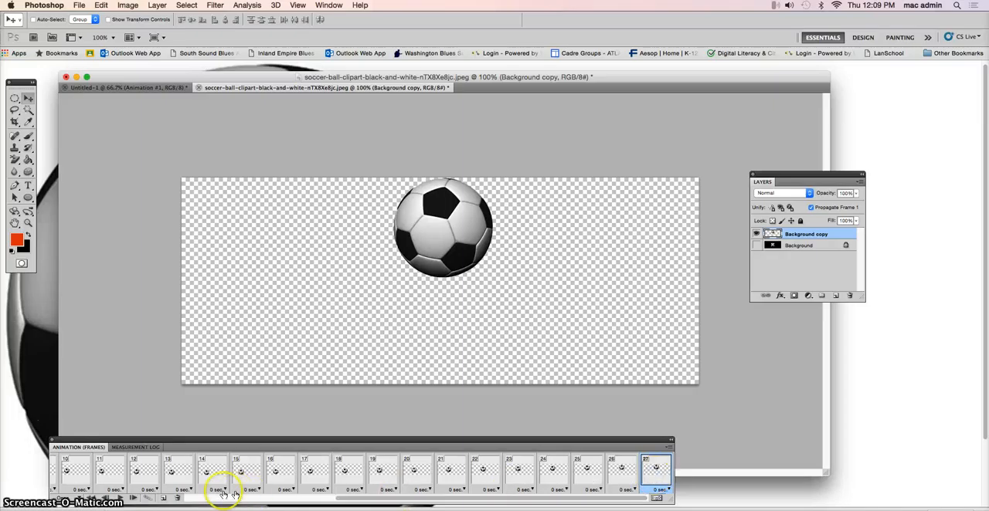
Step: Add a duplicate of frame 27 with the ball on the bottom edge right of centre, and tween 12 frames between the two
left_click(163, 498)
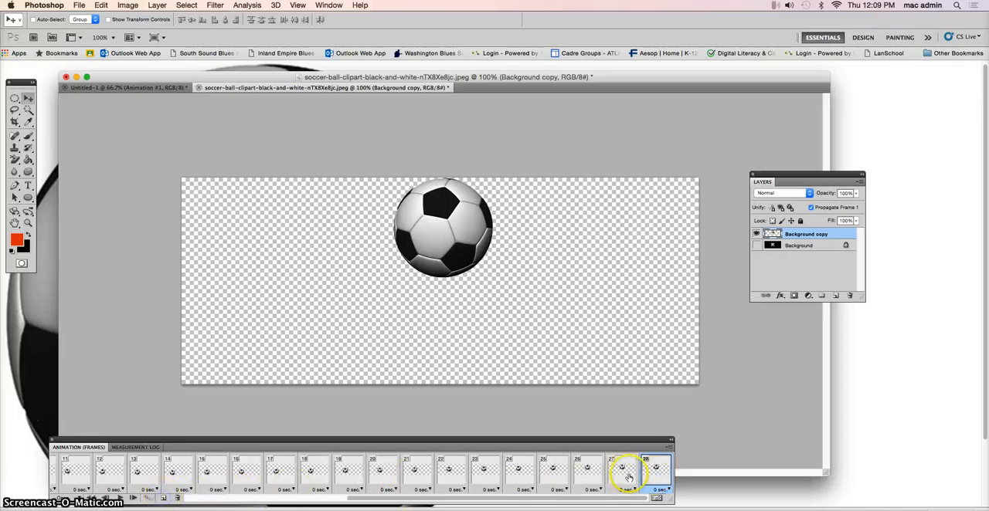
left_click_drag(460, 261, 596, 364)
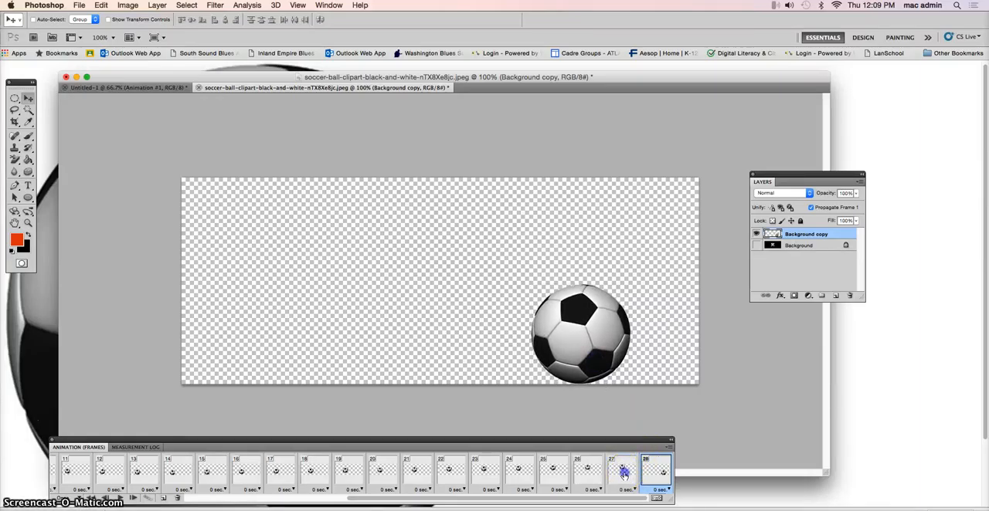
left_click(146, 498)
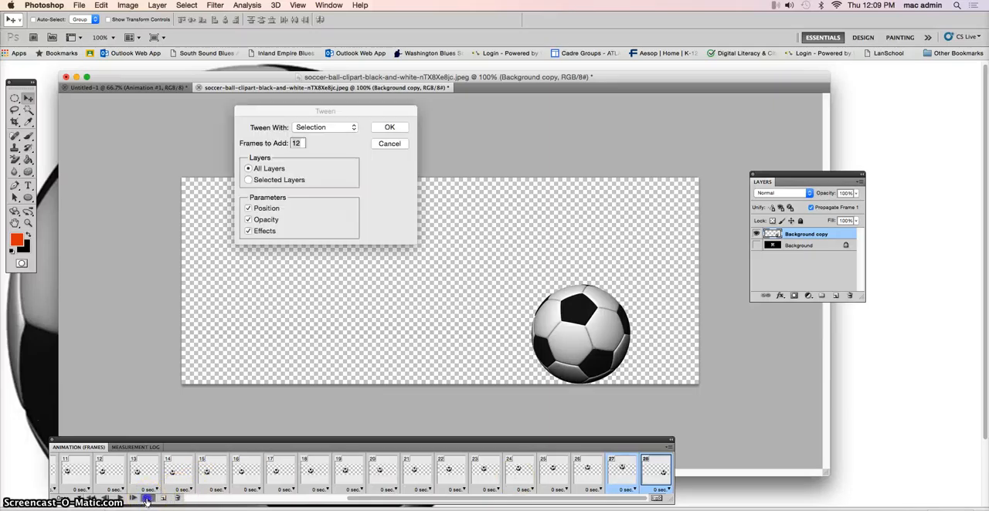
left_click(392, 129)
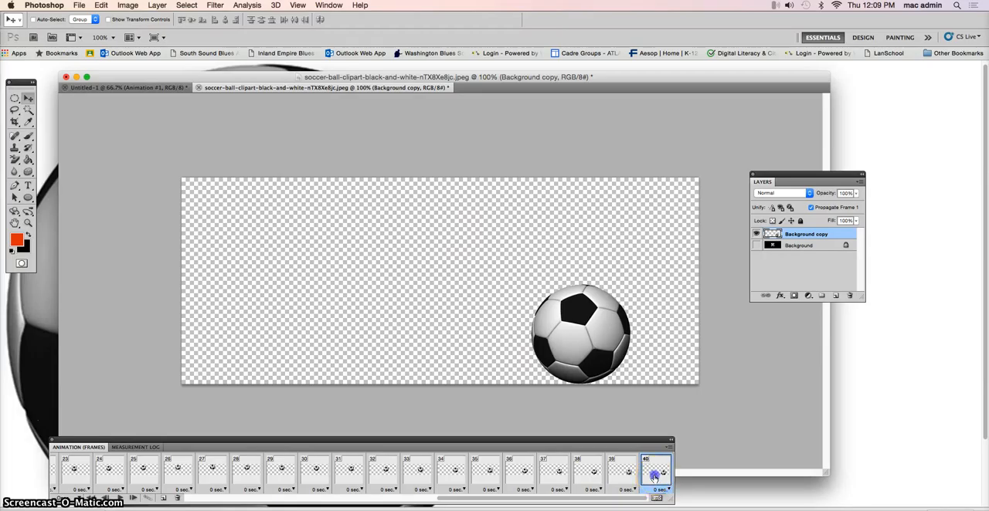
Step: Add a duplicate of frame 40 with the ball moved up and fully off the canvas's right edge, and tween 12 frames between the two
left_click(163, 498)
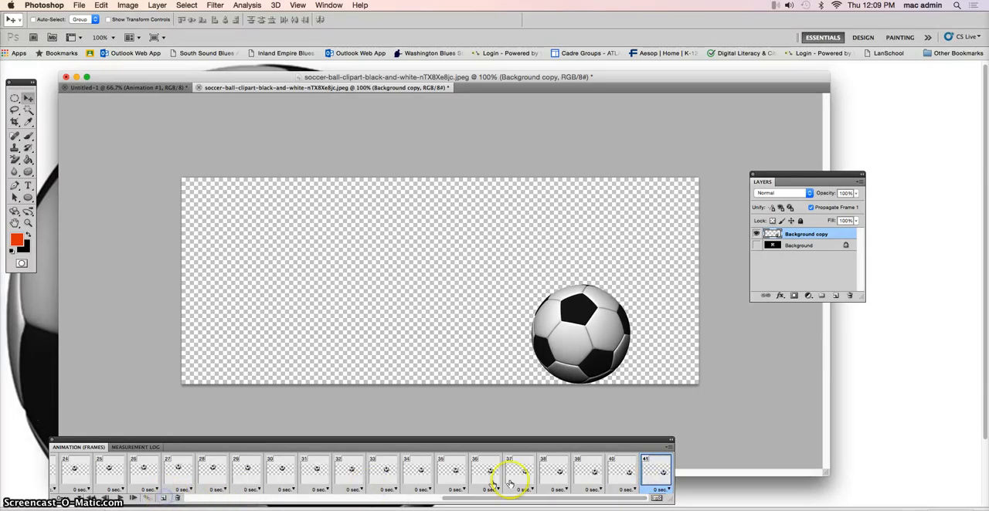
left_click(619, 471, "shift")
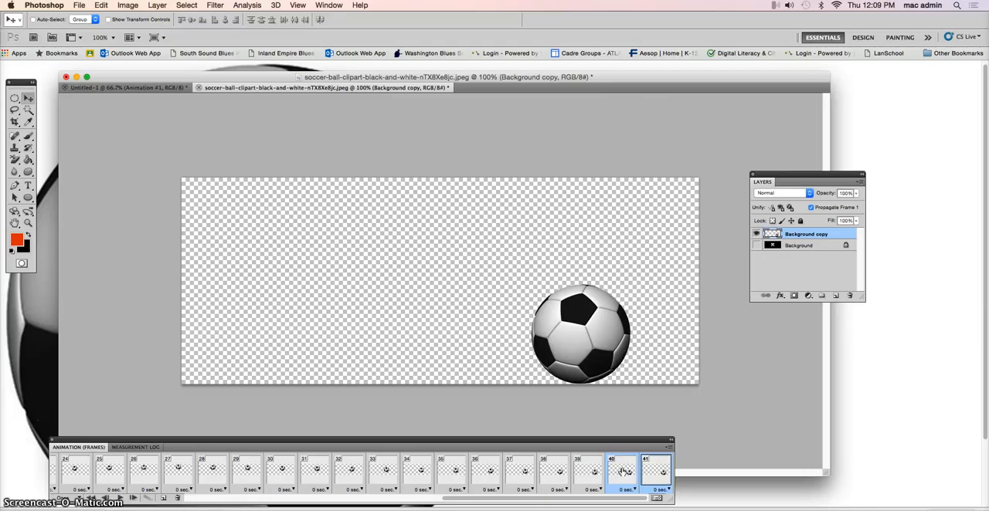
left_click(610, 356)
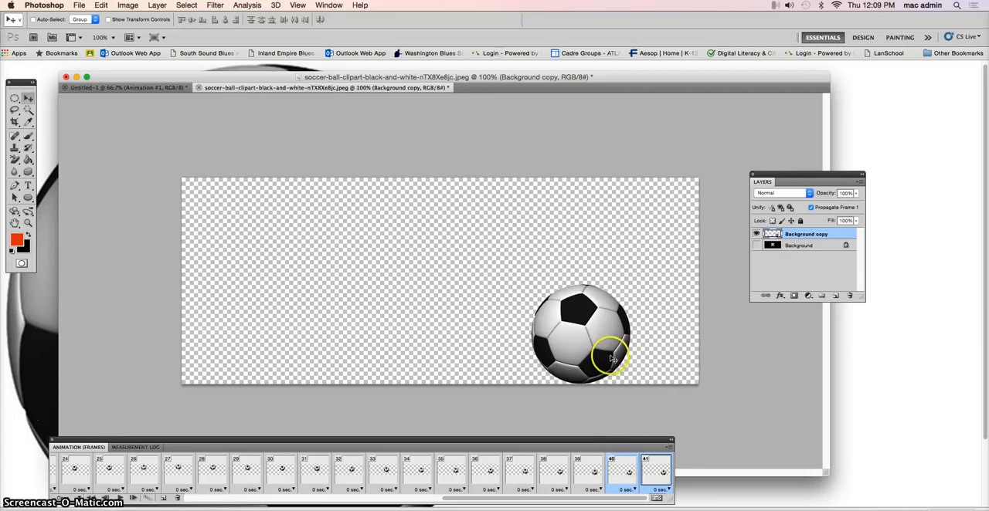
left_click(622, 471)
left_click(650, 469)
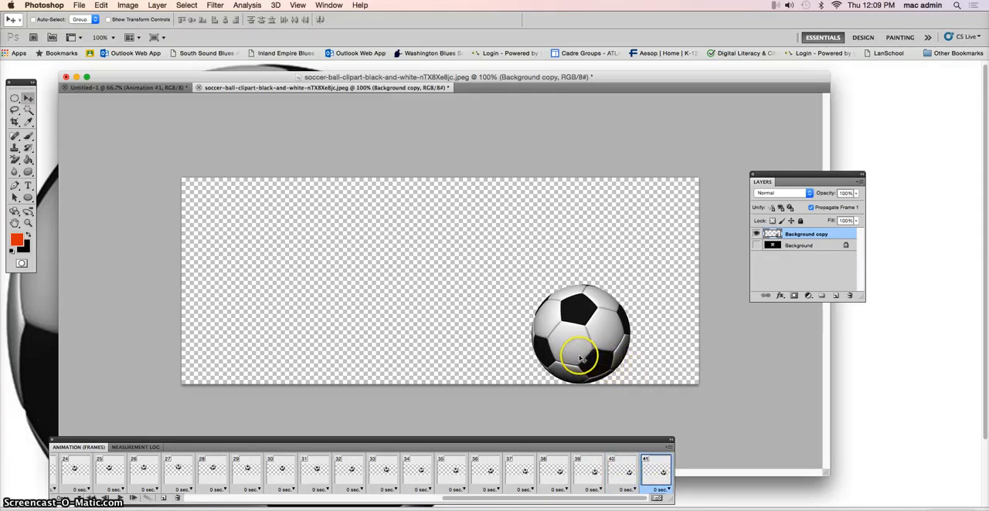
left_click_drag(587, 362, 748, 245)
left_click(623, 467, "shift")
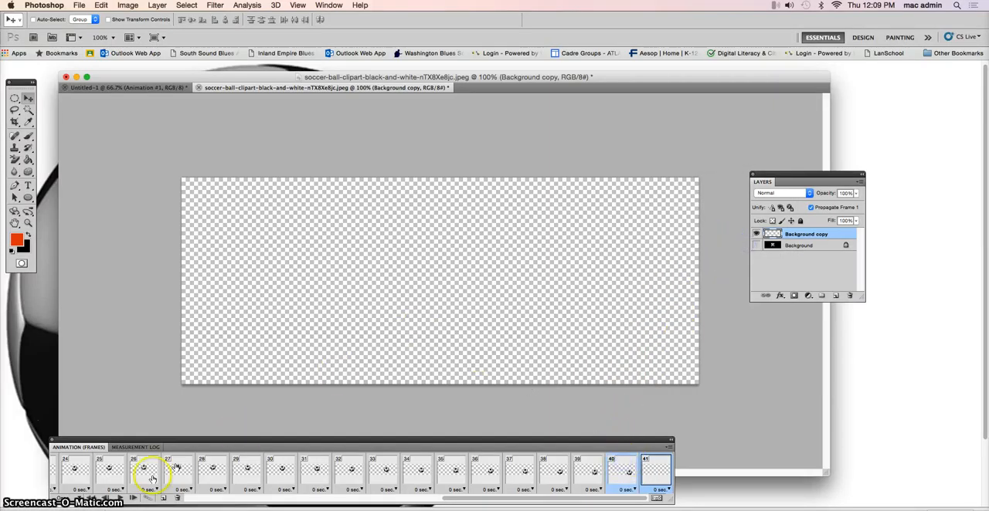
left_click(149, 498)
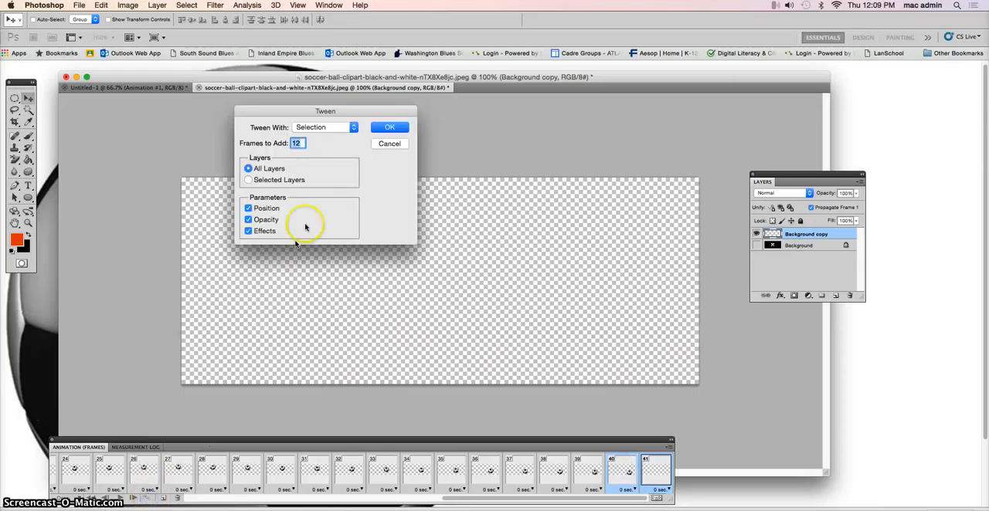
left_click(389, 127)
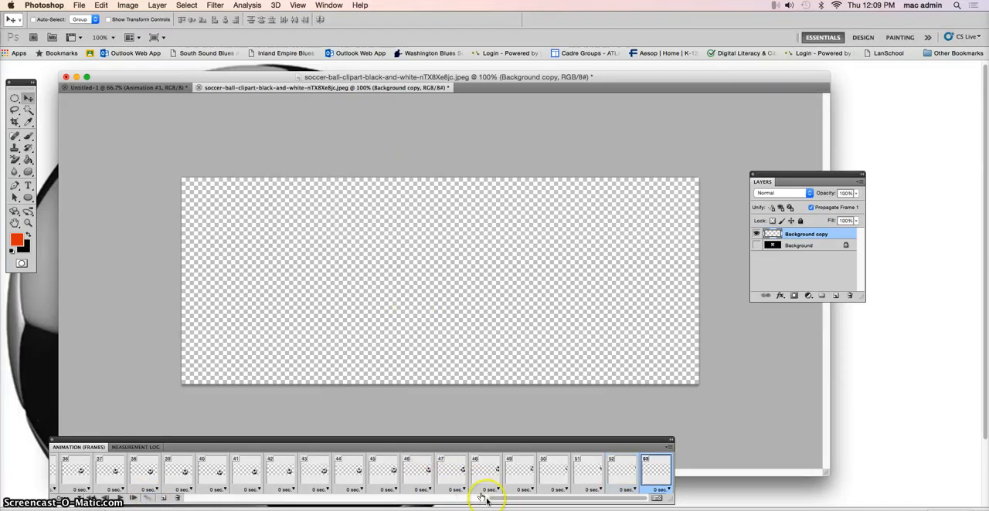
Step: Play the whole animation from frame 1
left_click_drag(499, 499, 168, 503)
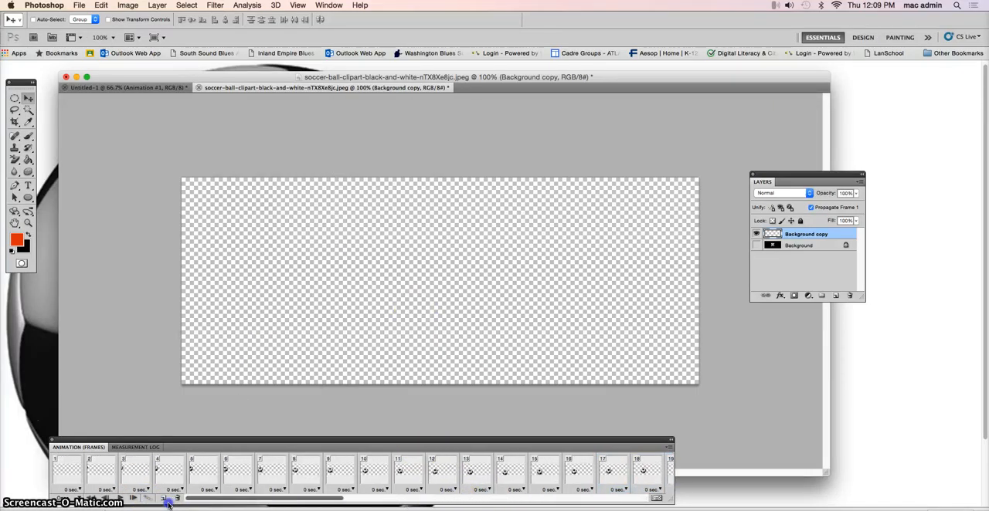
left_click(66, 479)
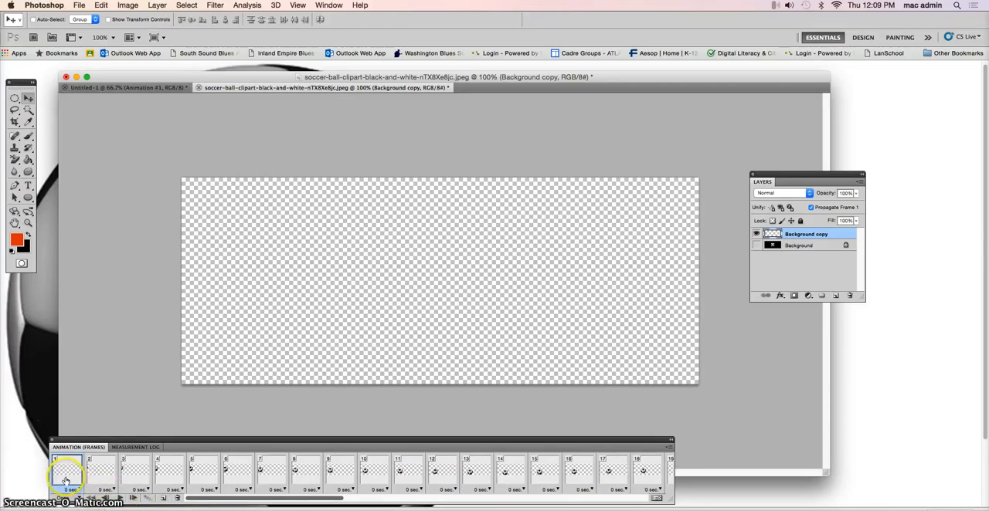
left_click(118, 499)
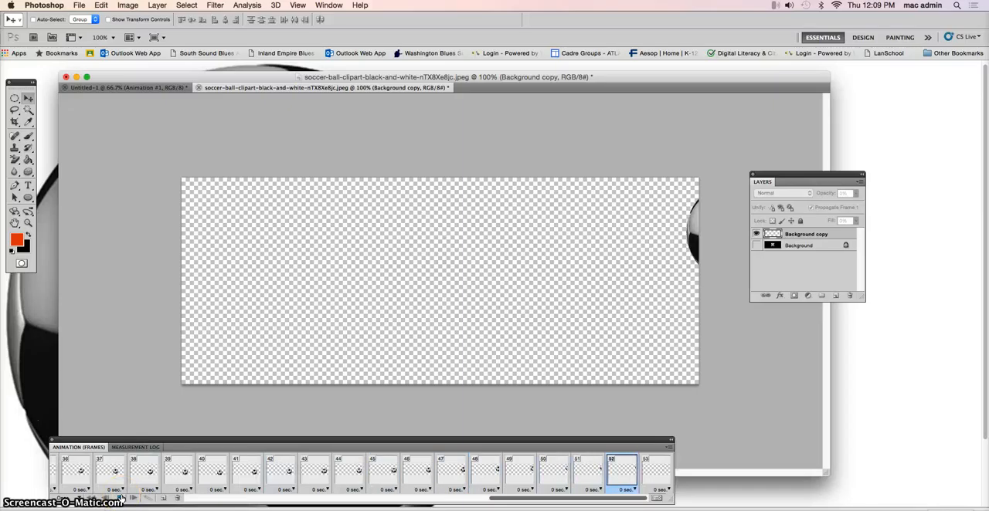
Step: Set the animation to loop Forever, play it to check the looping, and stop the playback
left_click(69, 498)
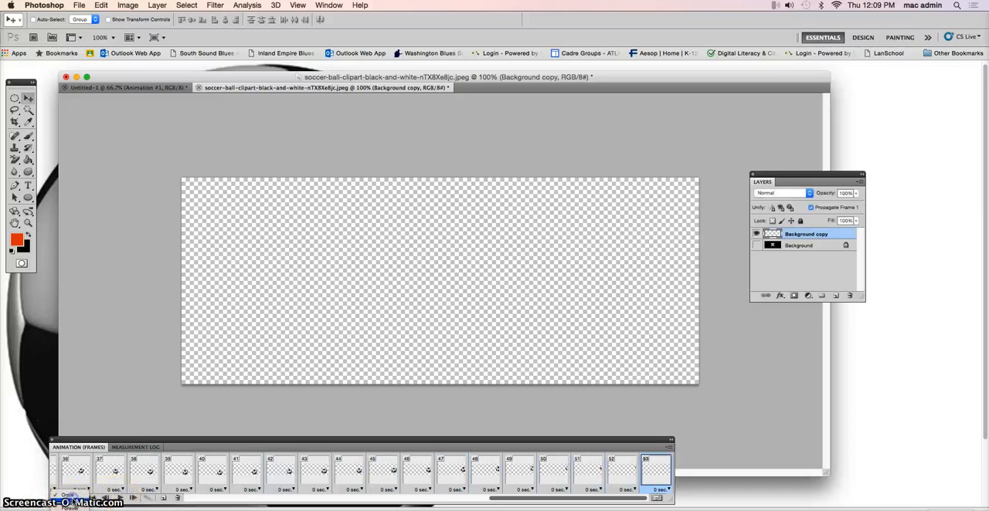
left_click(69, 507)
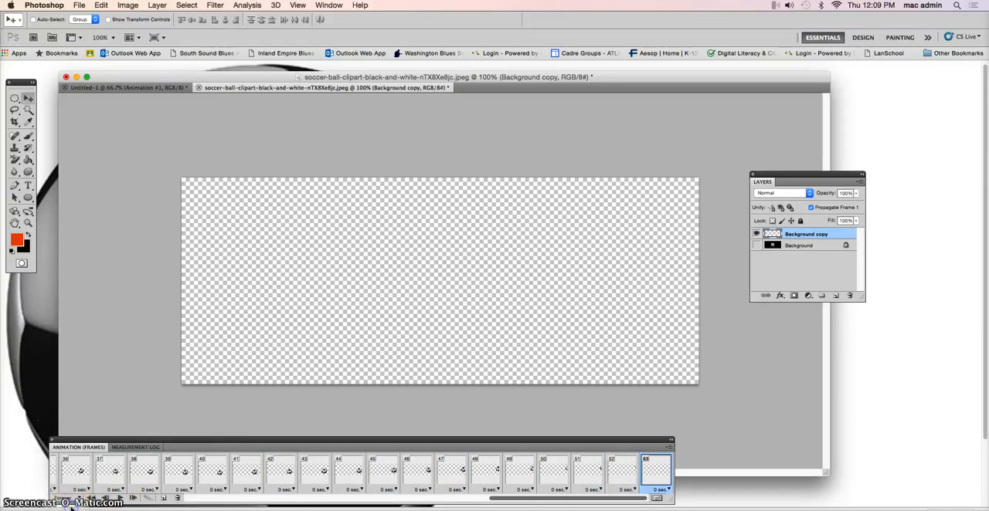
left_click(121, 499)
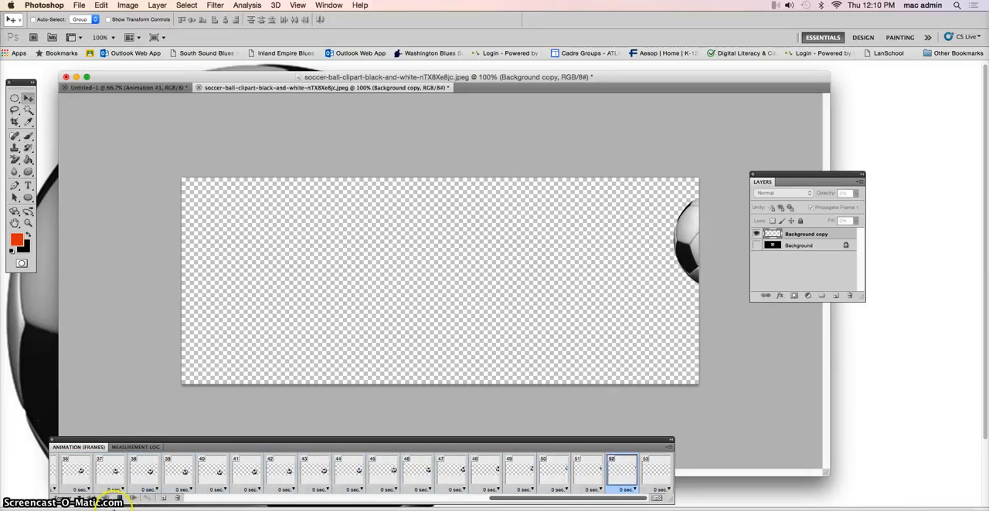
left_click(120, 499)
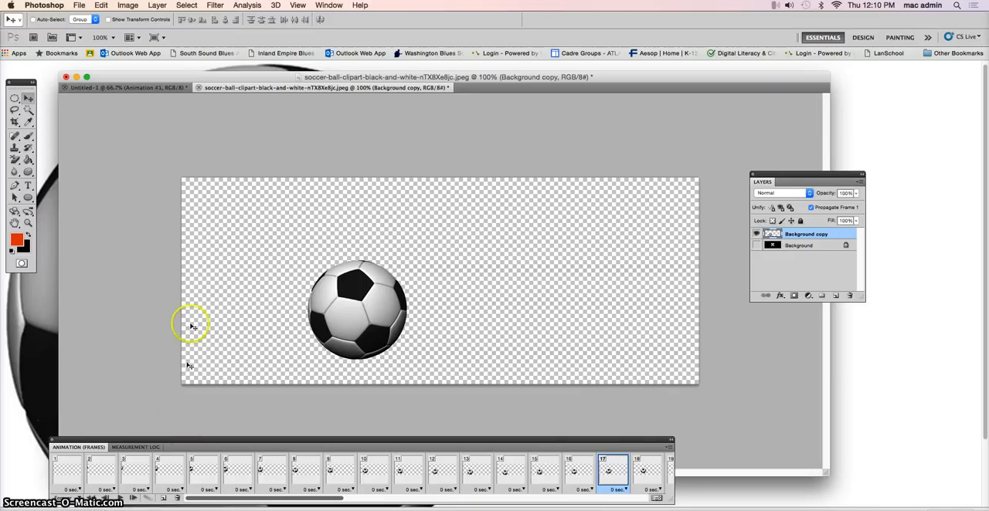
Step: Render all frames of the animation to a QuickTime movie named Animation1.mov in the Documents folder
left_click(79, 6)
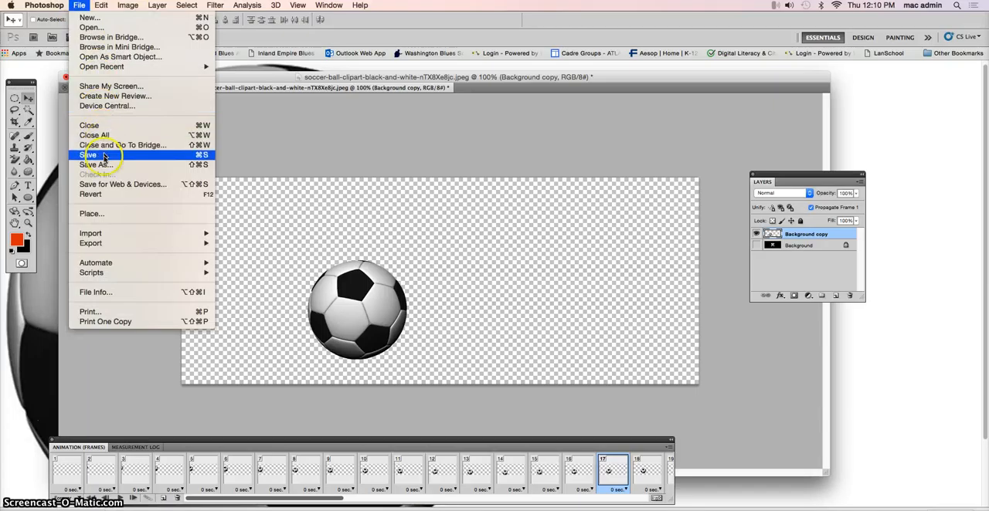
mouse_move(114, 244)
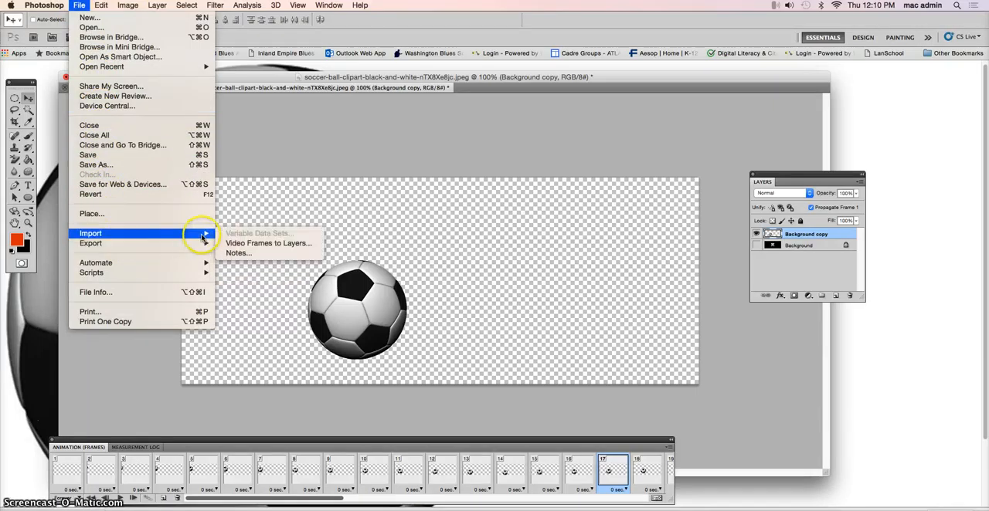
left_click(240, 263)
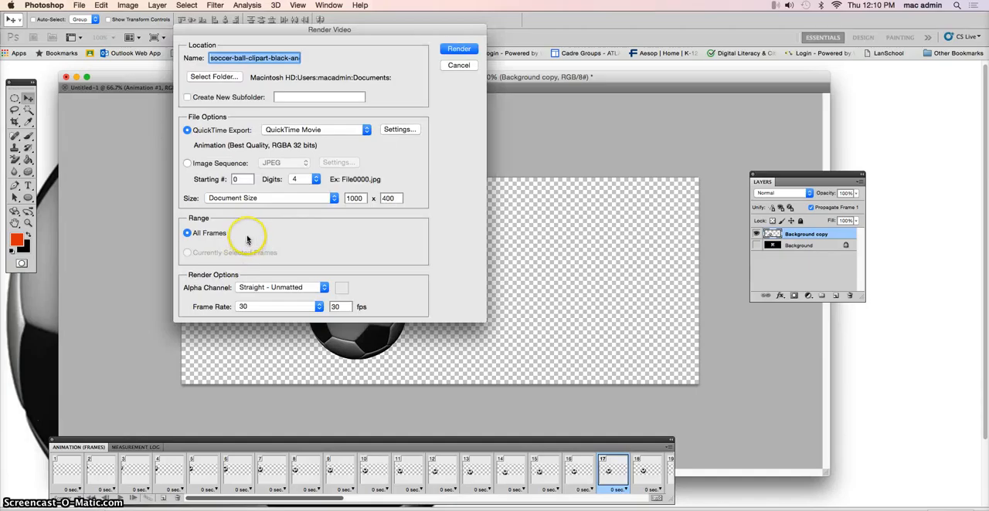
left_click(226, 59)
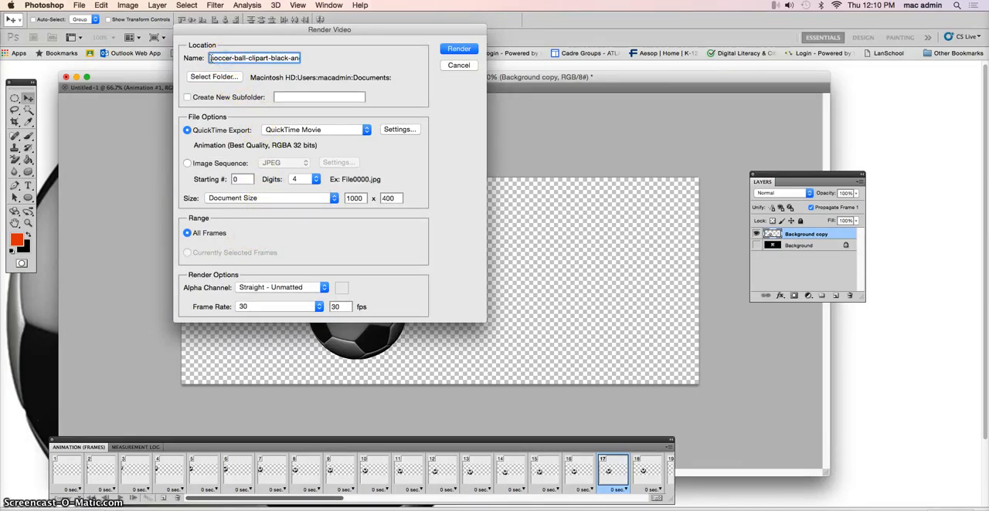
left_click_drag(211, 58, 188, 58)
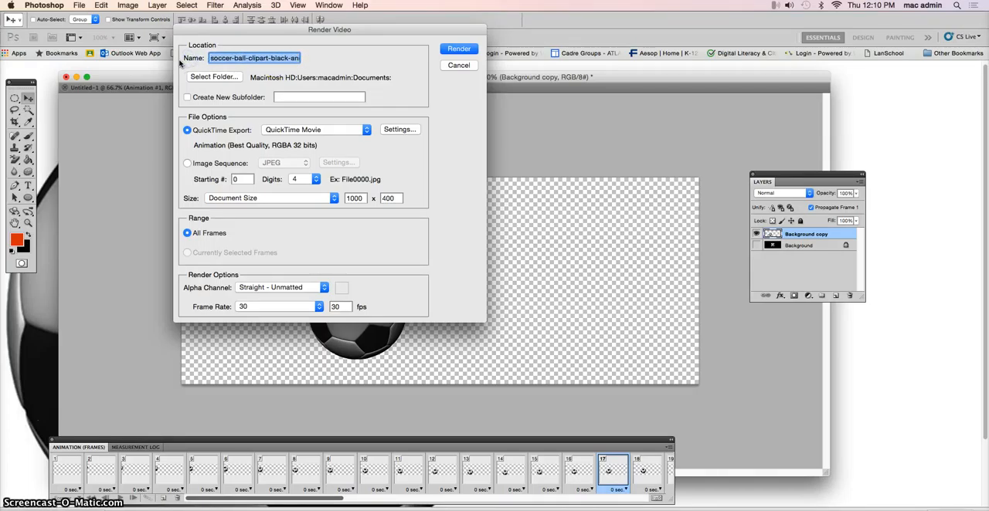
type("Animation1.mov")
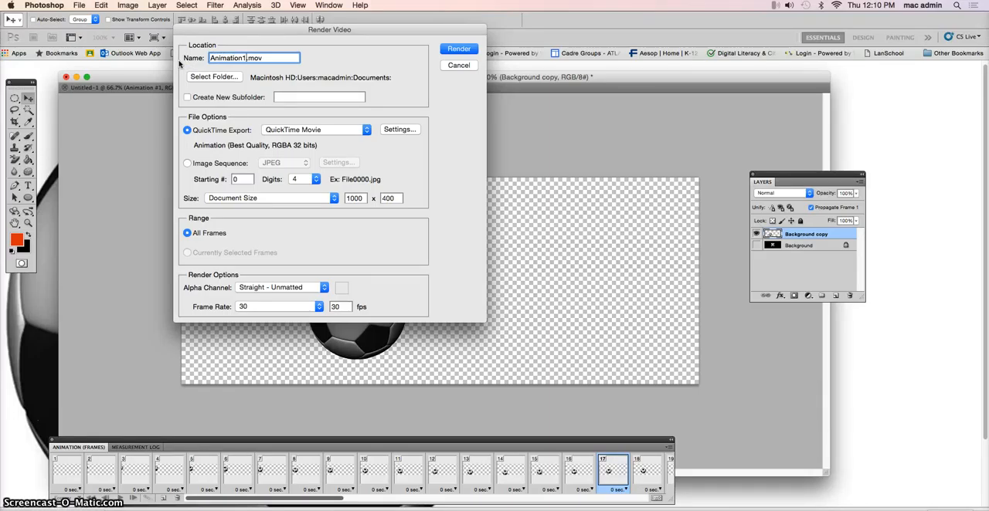
left_click(171, 60)
left_click(459, 48)
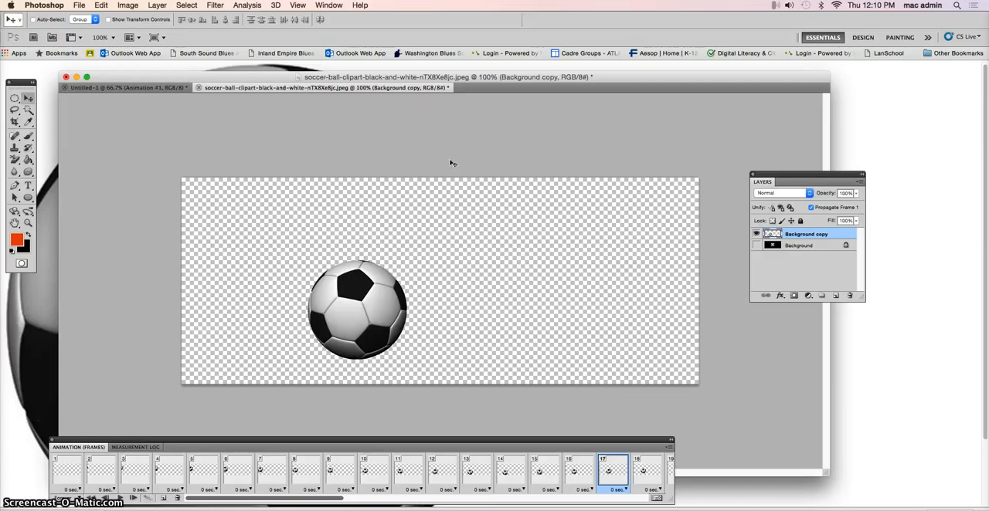
left_click(424, 205)
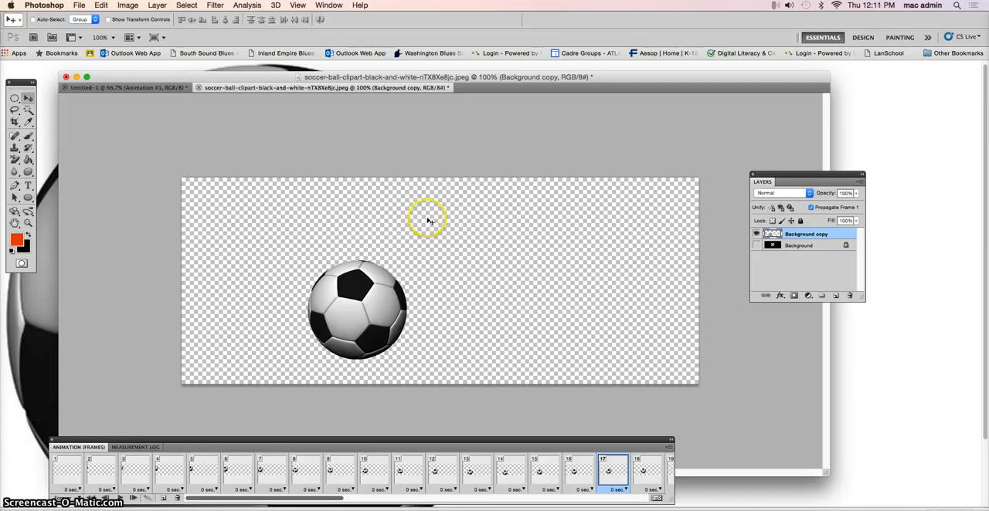